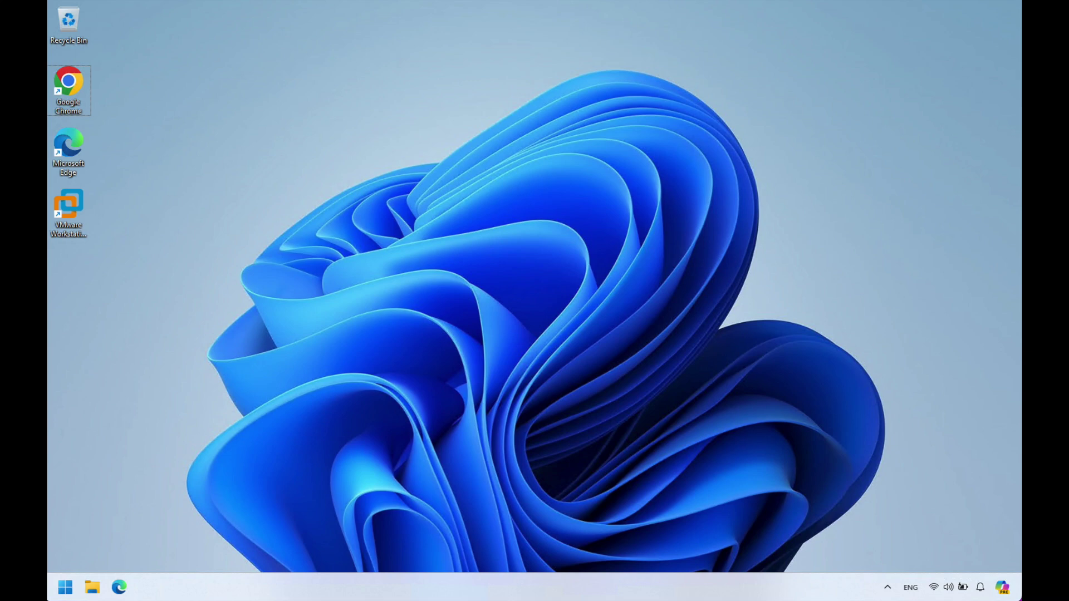
- Go to tightvnc.com in Chrome and download the 64-bit TightVNC 2.8.85 Windows installer
double_click(73, 96)
left_click(299, 50)
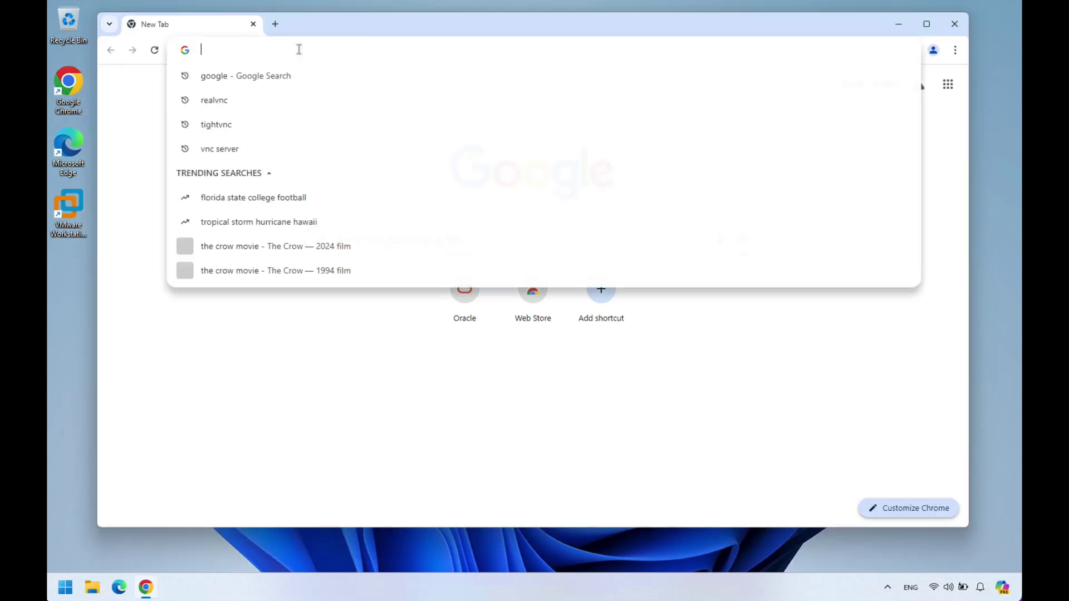
type("t")
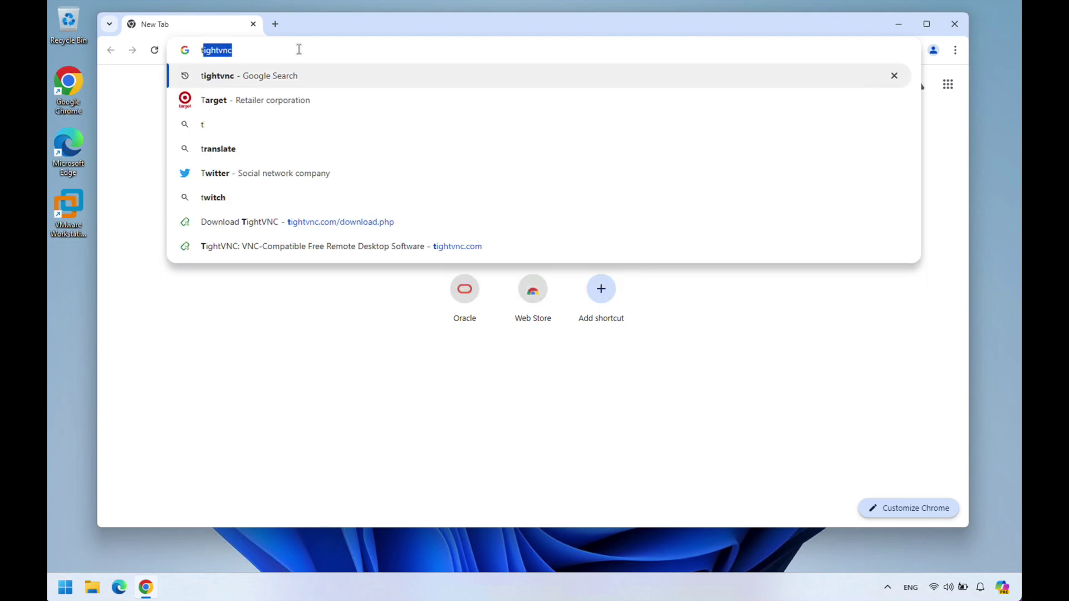
key("Return")
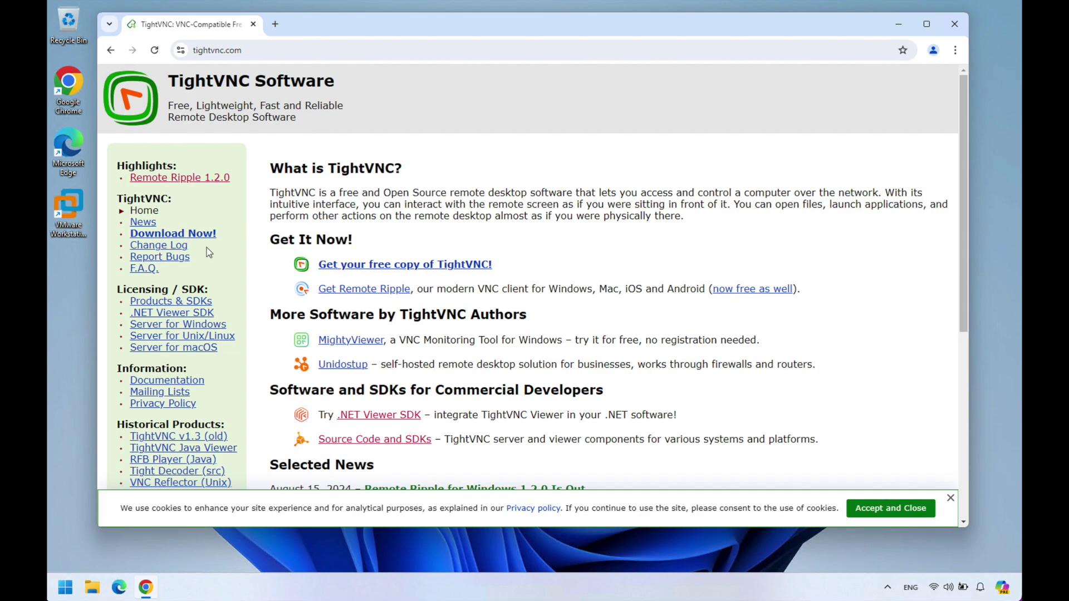
left_click(184, 234)
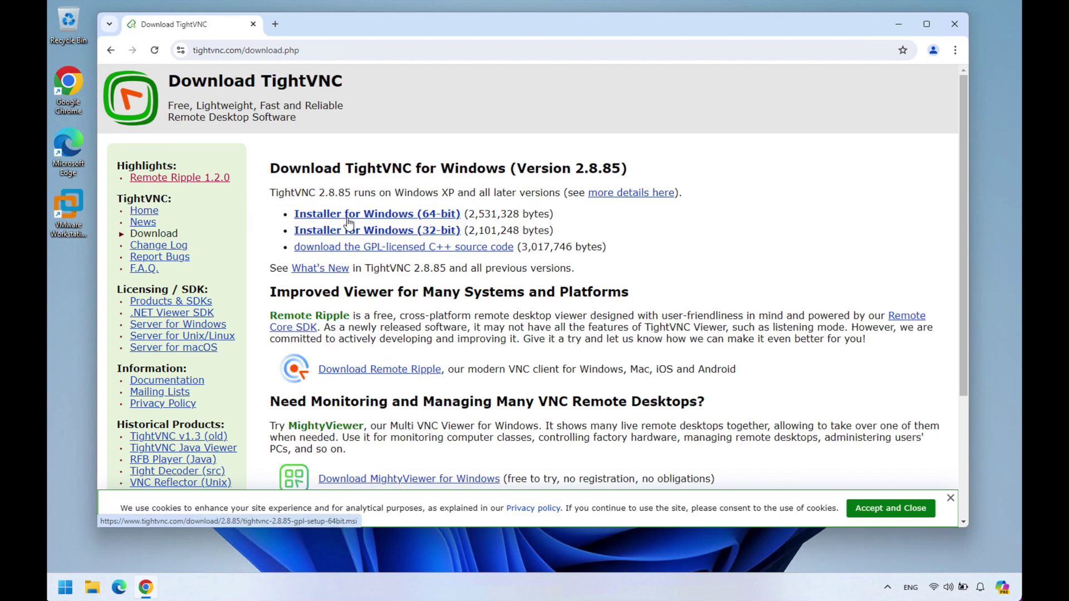
left_click(387, 216)
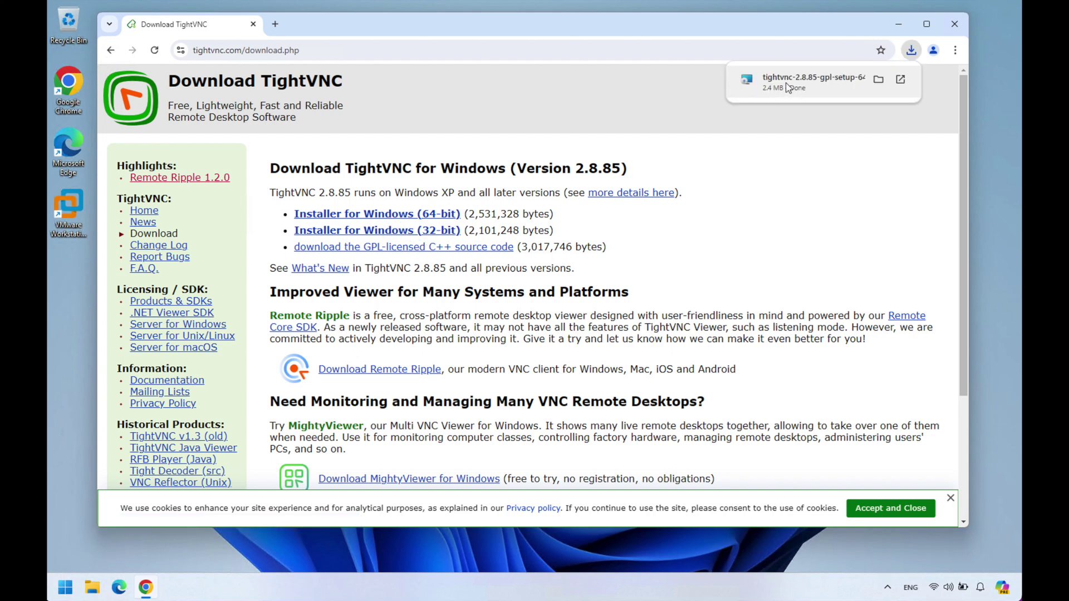
- Run the downloaded TightVNC installer and accept the licence agreement
left_click(786, 84)
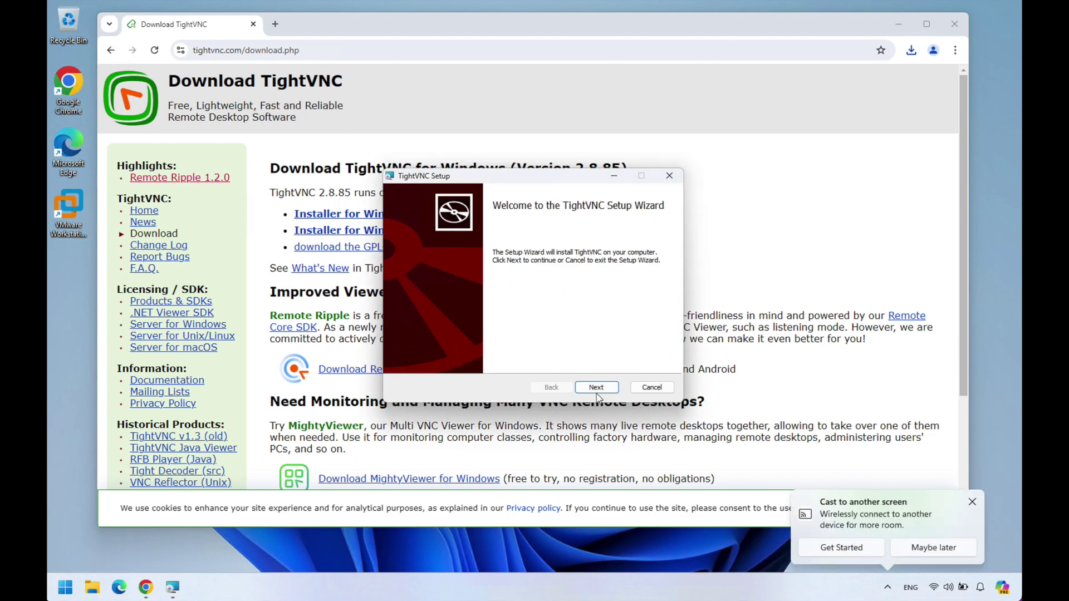
left_click(596, 388)
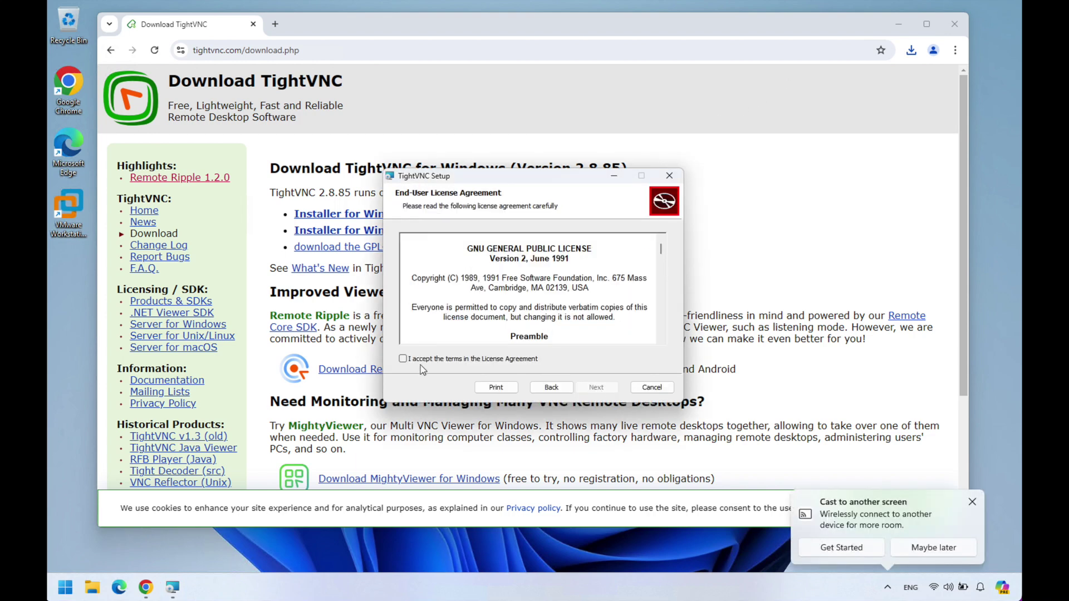
left_click(421, 359)
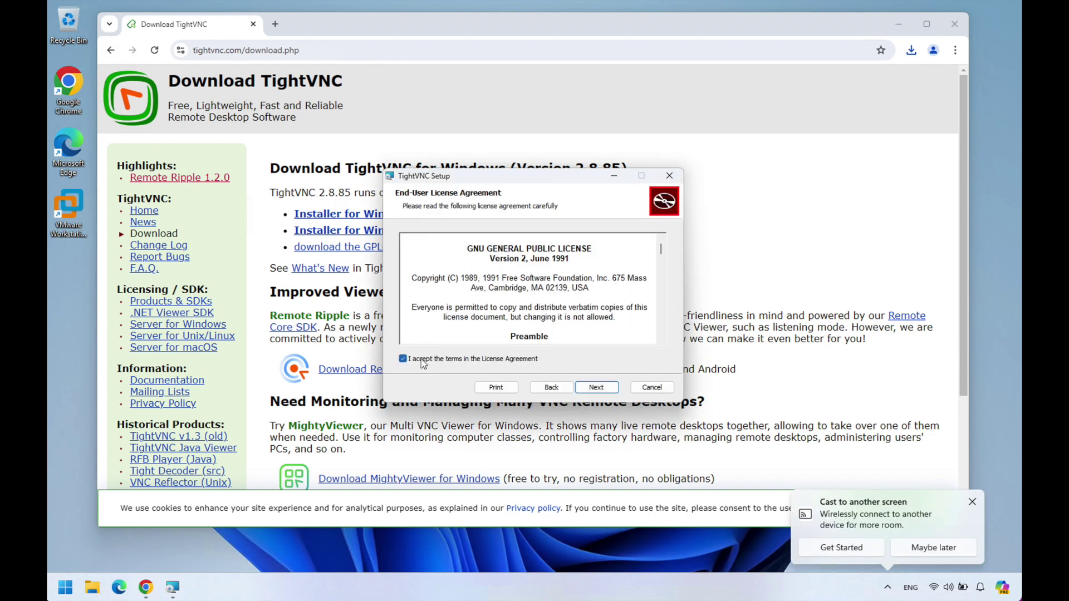
left_click(595, 388)
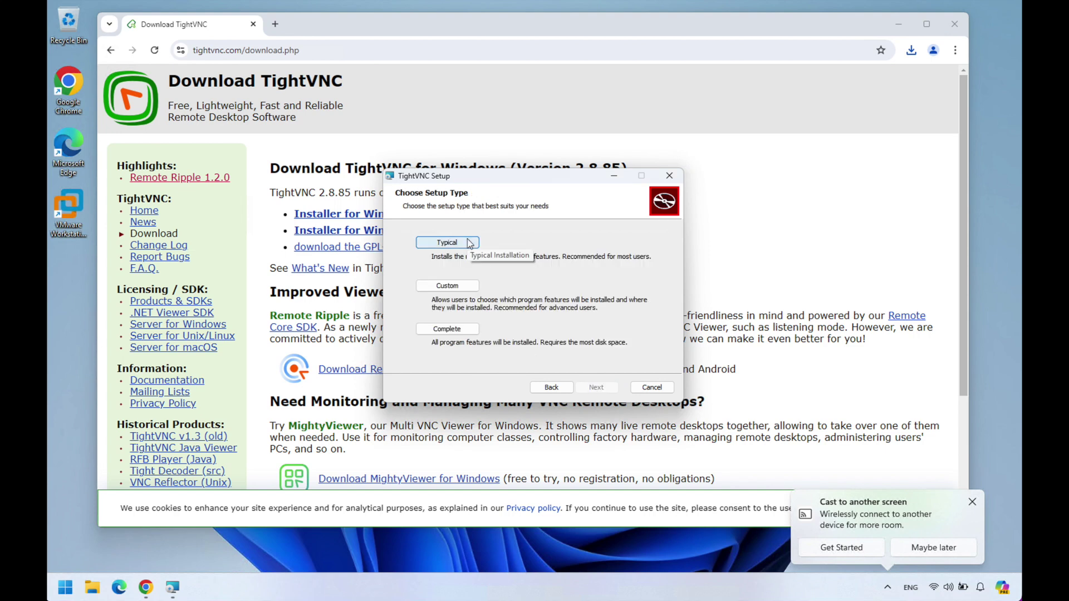
- Pick the Typical setup type, keep the default additional tasks, and install
left_click(460, 289)
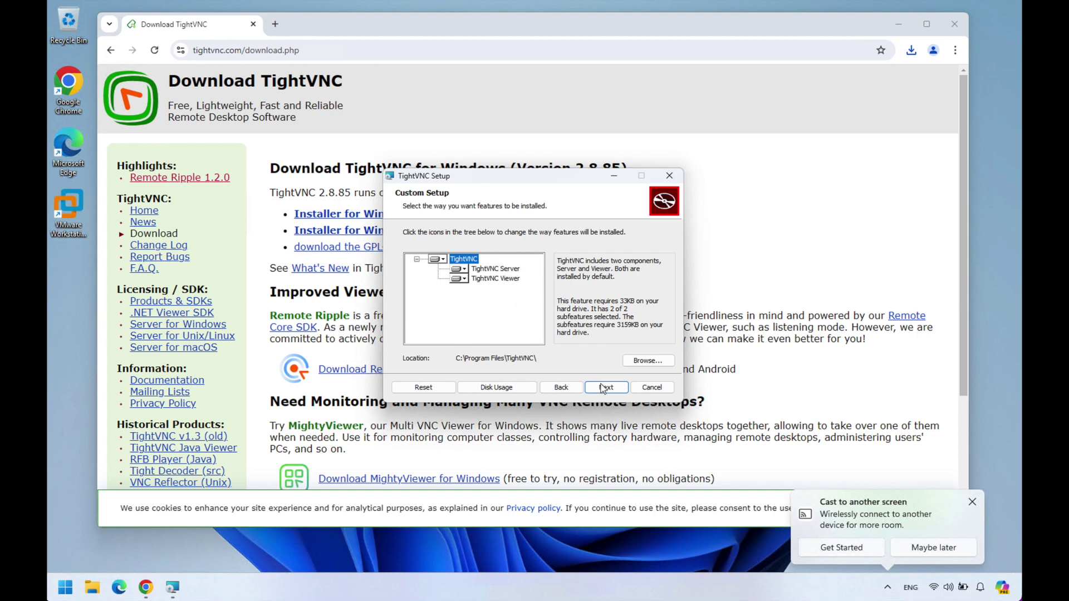
left_click(555, 387)
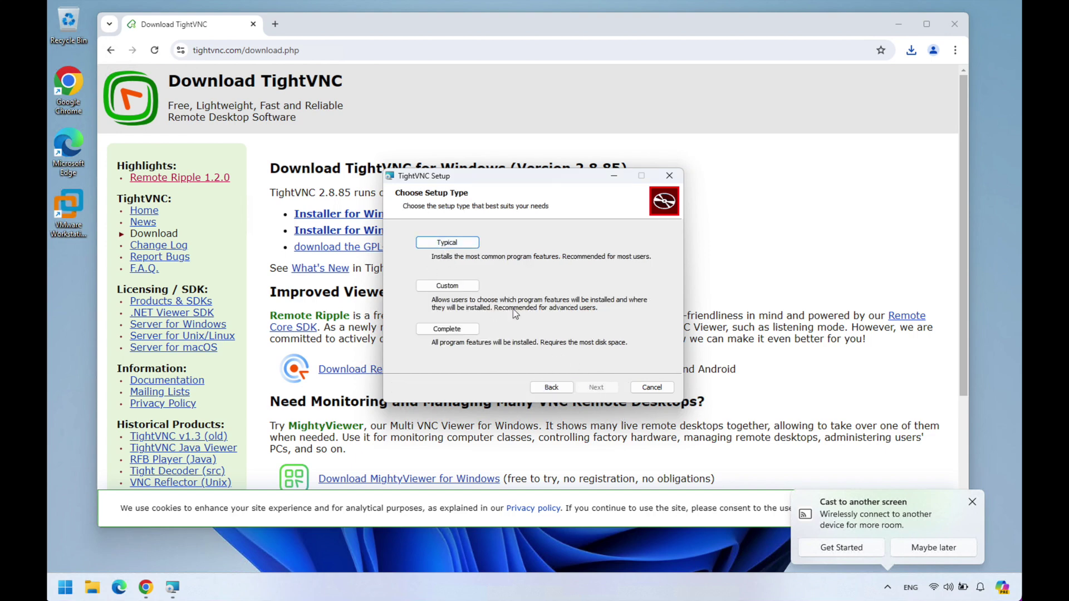
left_click(436, 244)
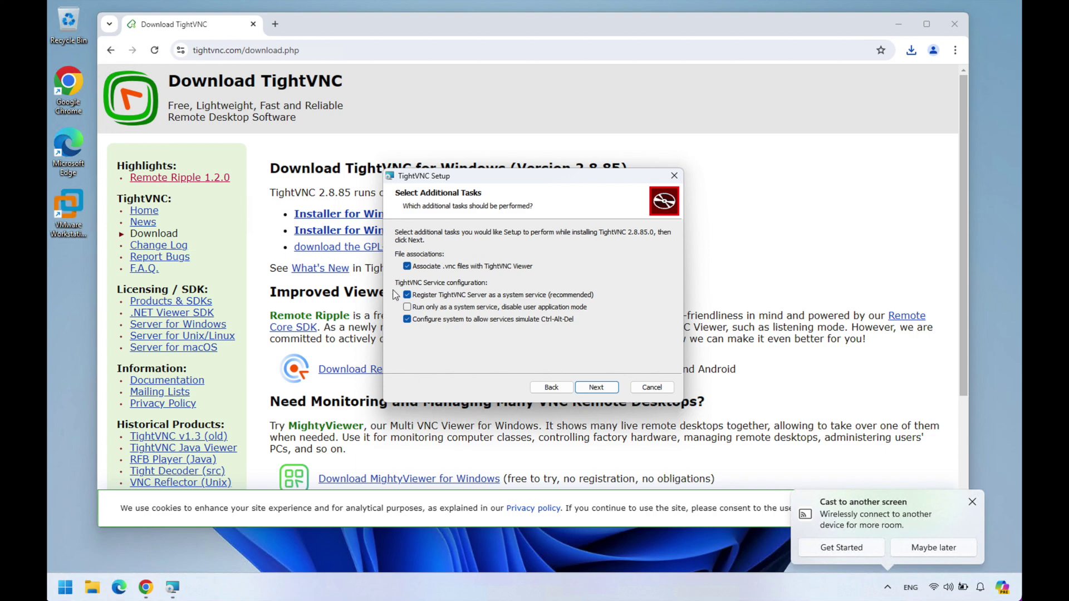
left_click(603, 388)
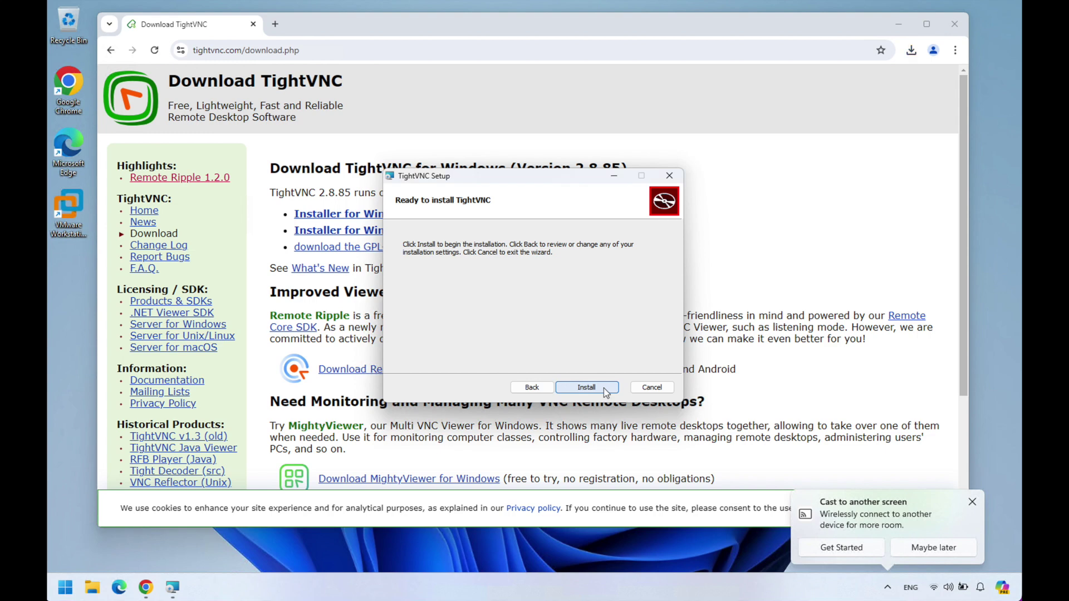
left_click(604, 388)
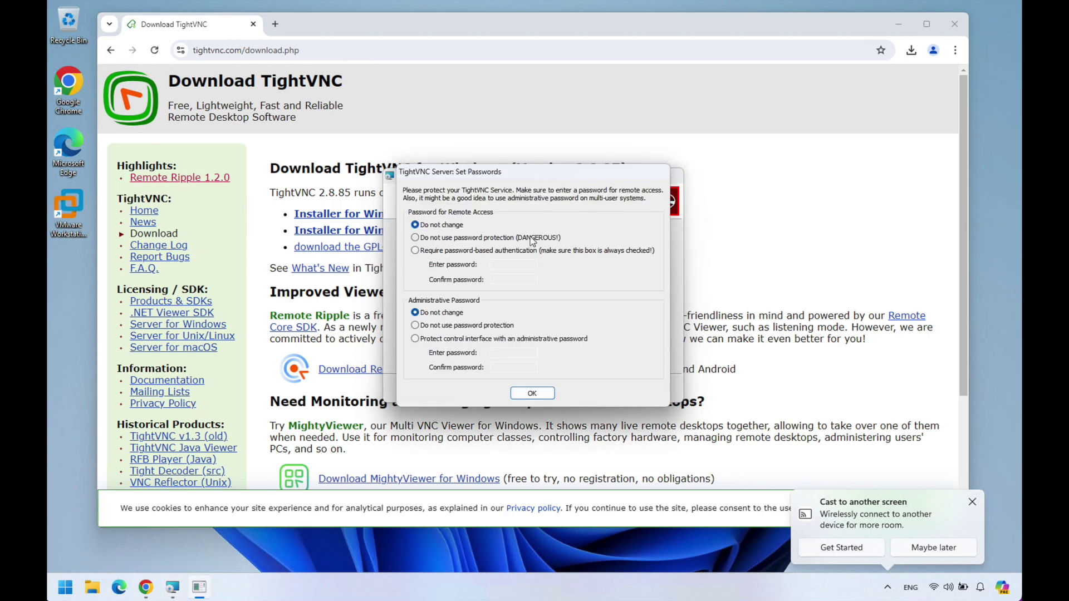
- Require password-based authentication and enter and confirm the remote-access password
left_click(415, 251)
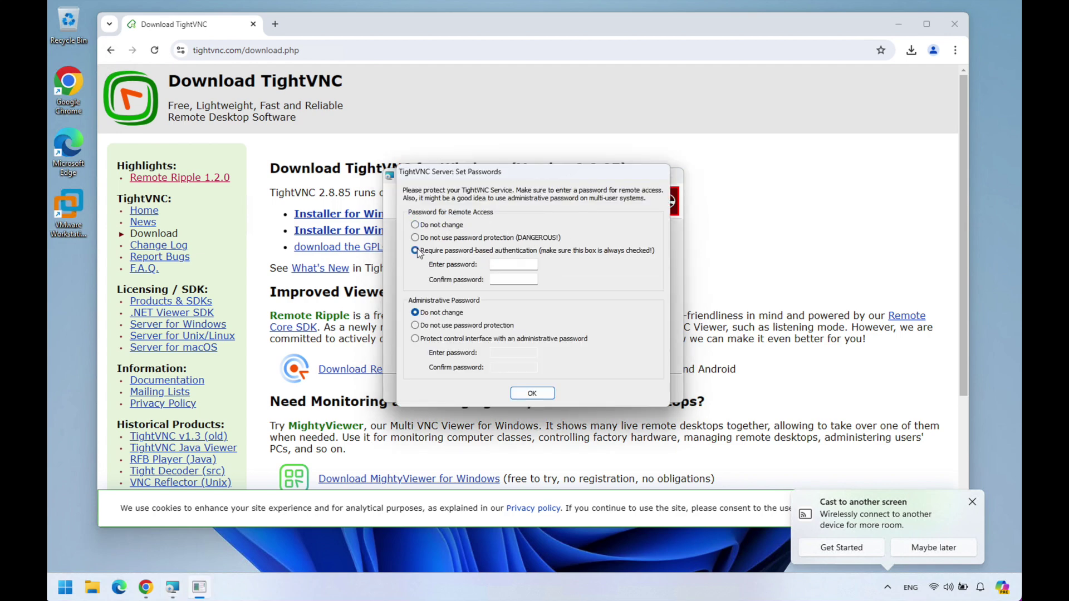
left_click(500, 261)
type("*******")
key("Tab")
type("********")
- Protect the control interface with an administrative password, confirm it, and submit
left_click(414, 338)
type("********")
key("Tab")
type("********")
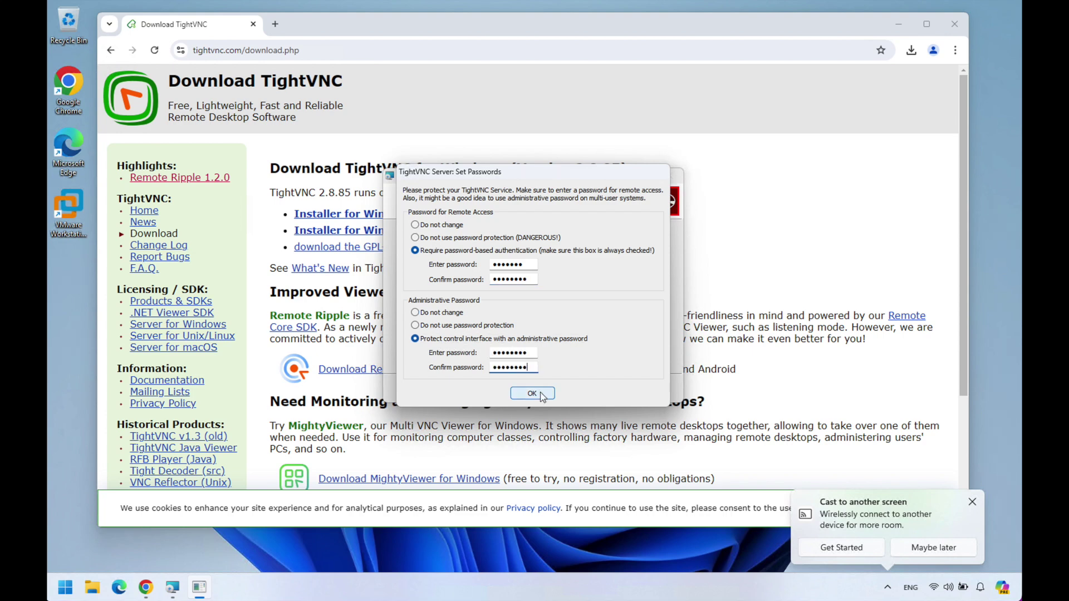
left_click(532, 393)
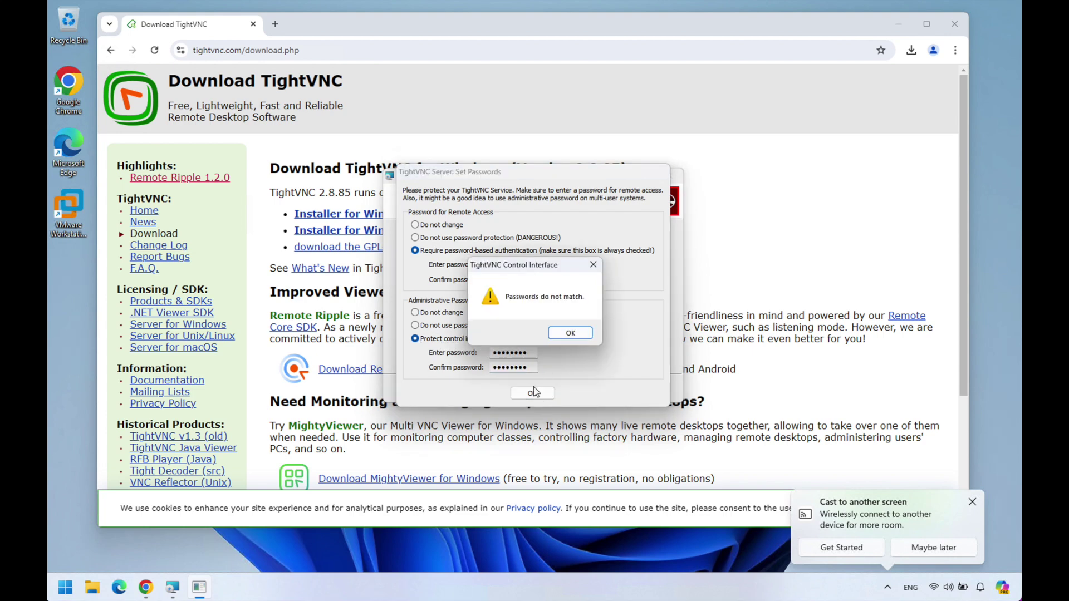
- Fix the password mismatch by retyping the remote-access password and save
left_click(556, 333)
double_click(531, 262)
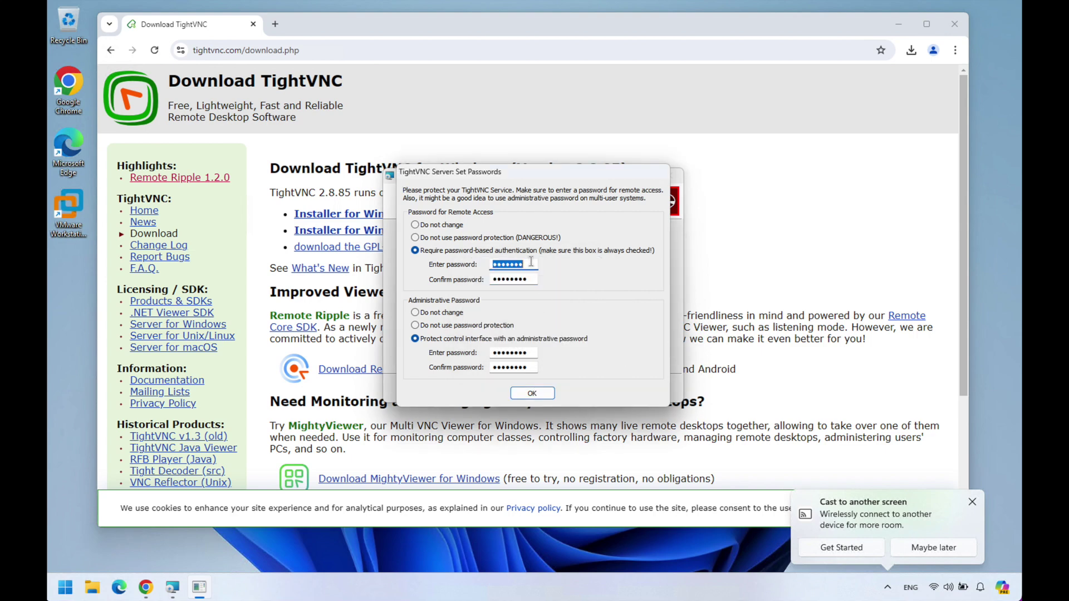
left_click(532, 394)
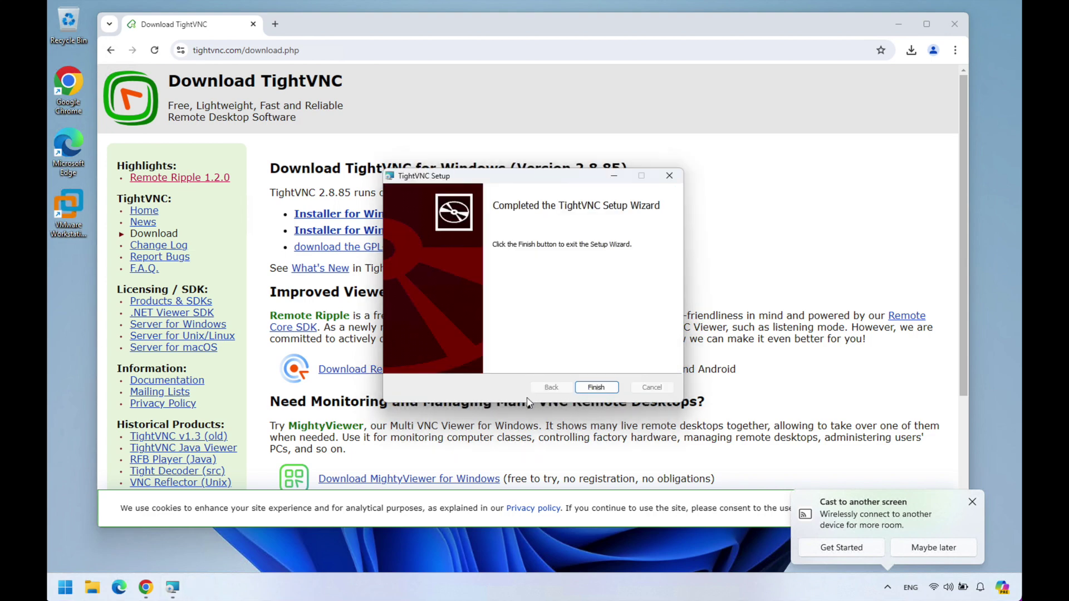
- Finish the setup wizard, minimize Chrome, and dismiss the cast notification
left_click(600, 389)
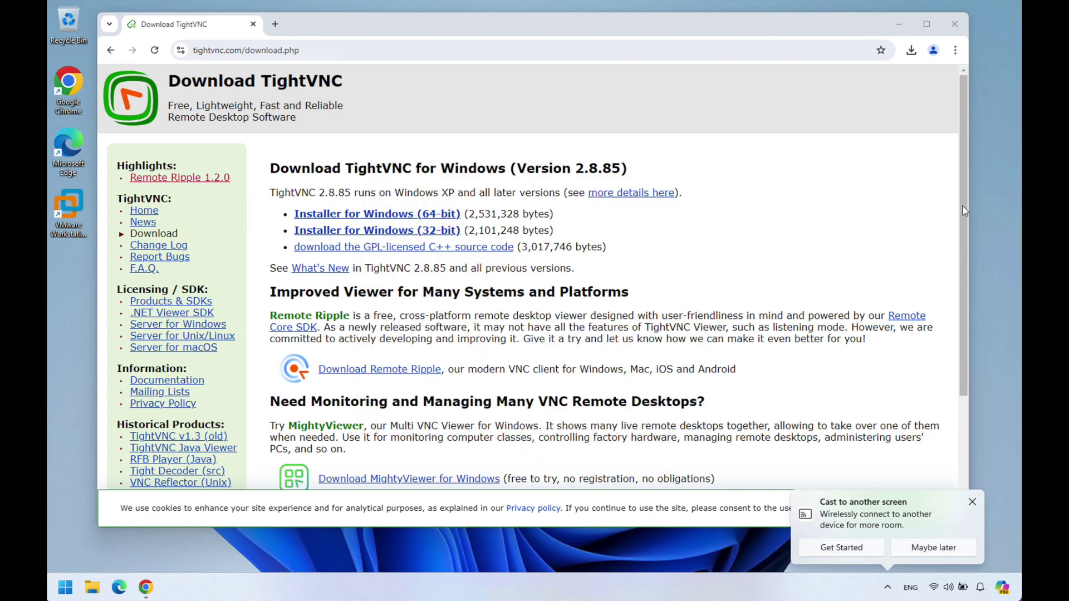
left_click(901, 29)
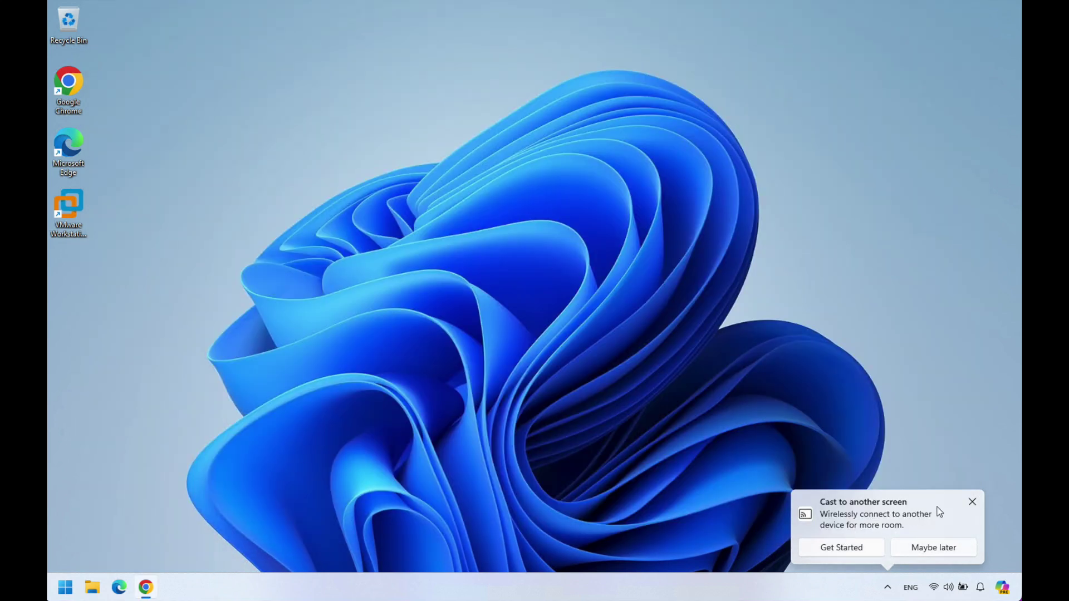
left_click(972, 502)
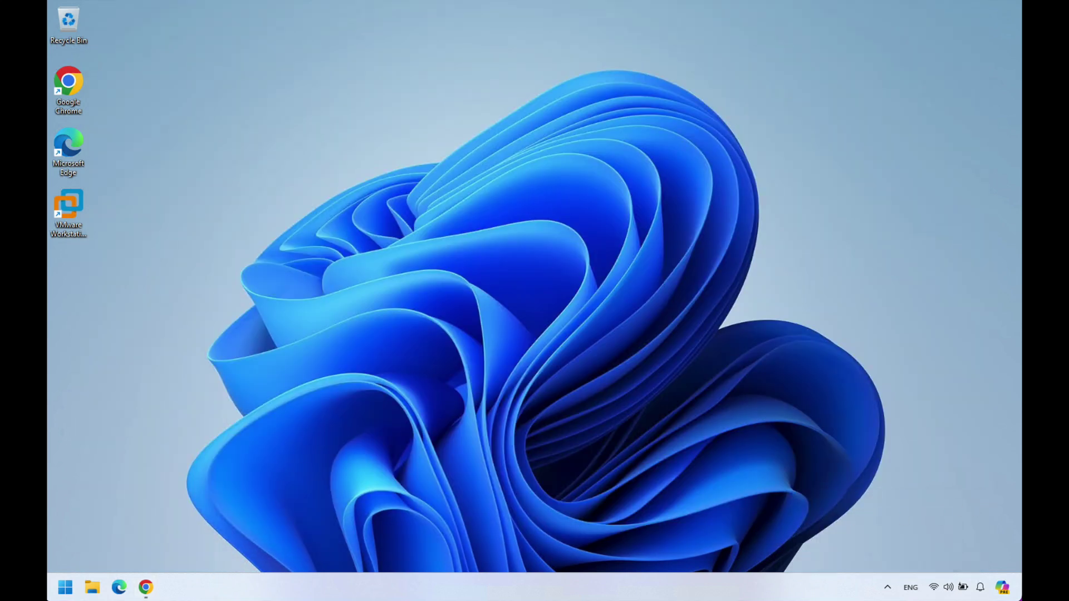
- Search Start for 'tigh' and launch TightVNC Server - Offline Configuration
left_click(65, 589)
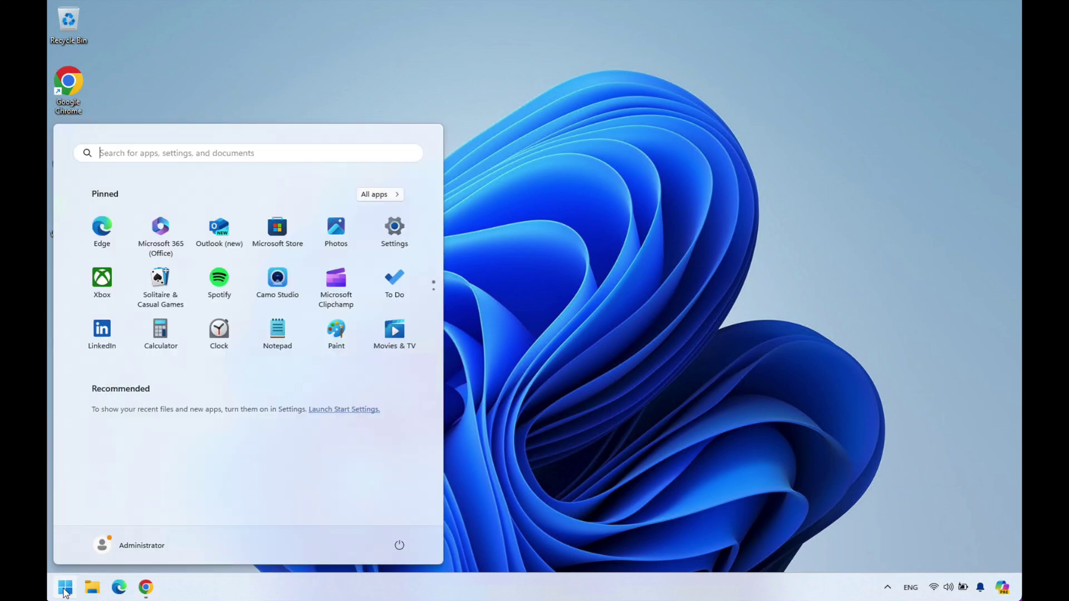
left_click(64, 590)
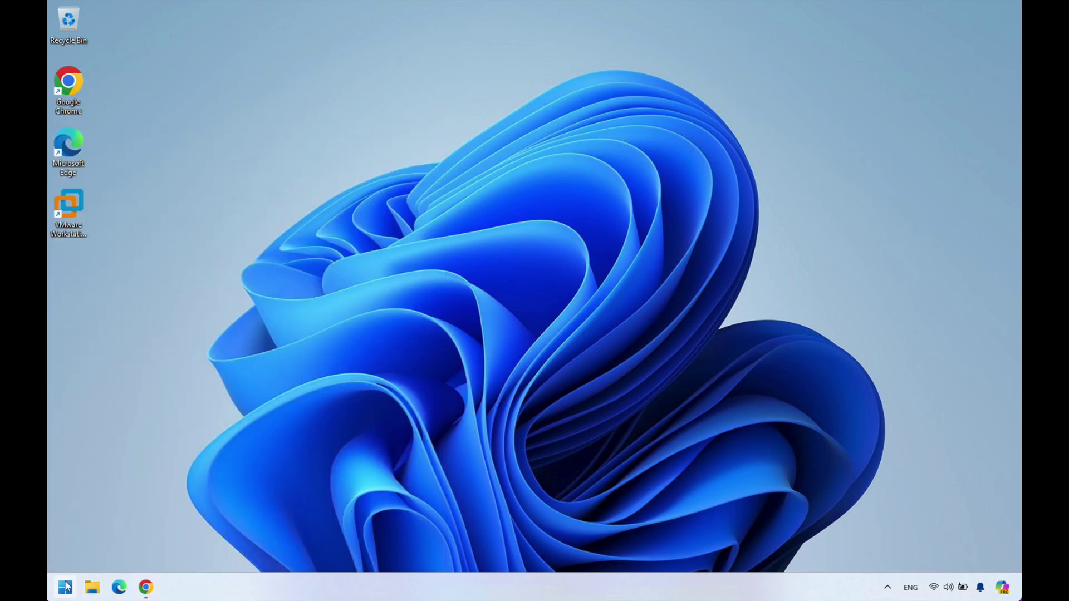
left_click(66, 585)
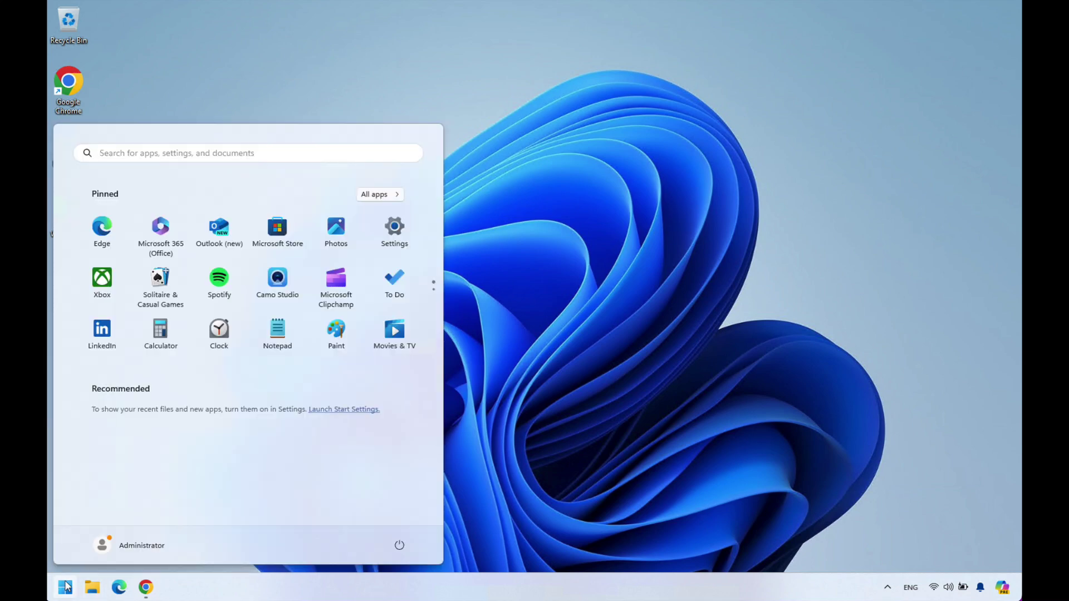
type("tigh")
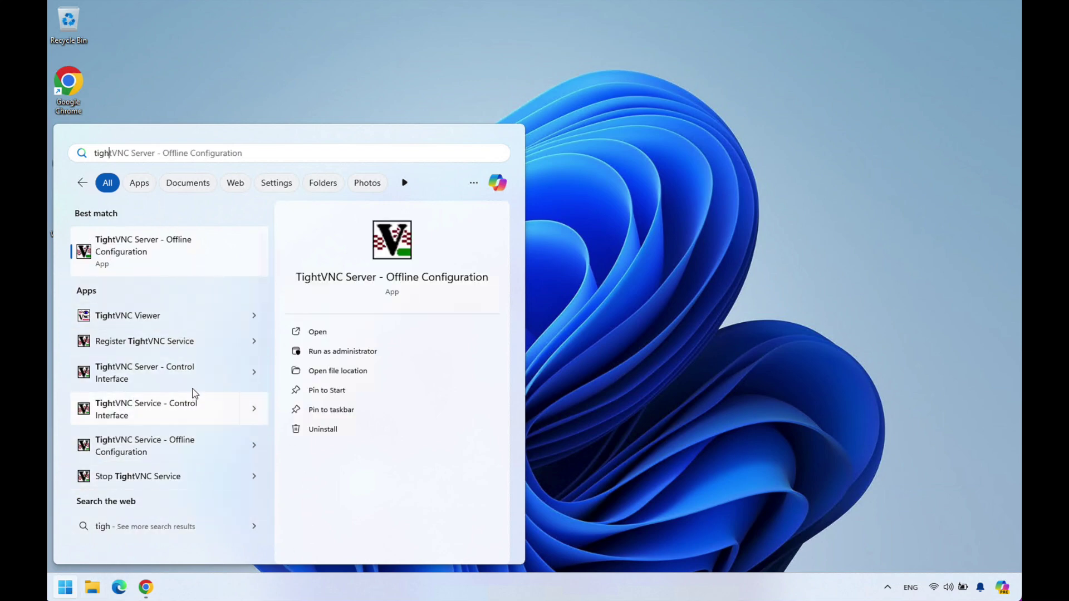
left_click(160, 450)
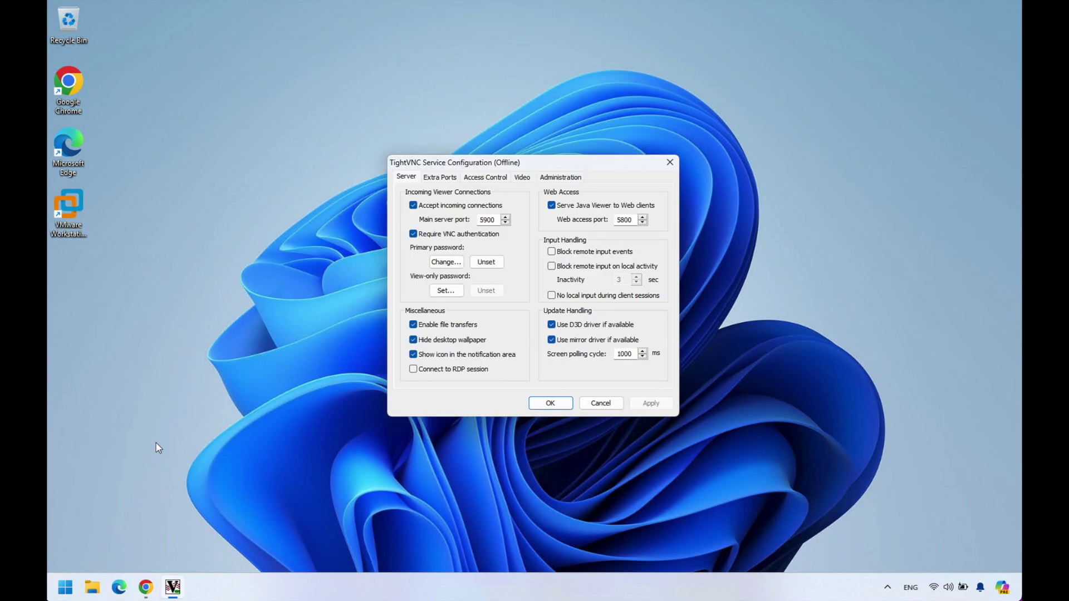
- Keep VNC authentication required and stop serving the Java viewer to web clients
left_click(413, 234)
left_click(413, 234)
left_click(551, 205)
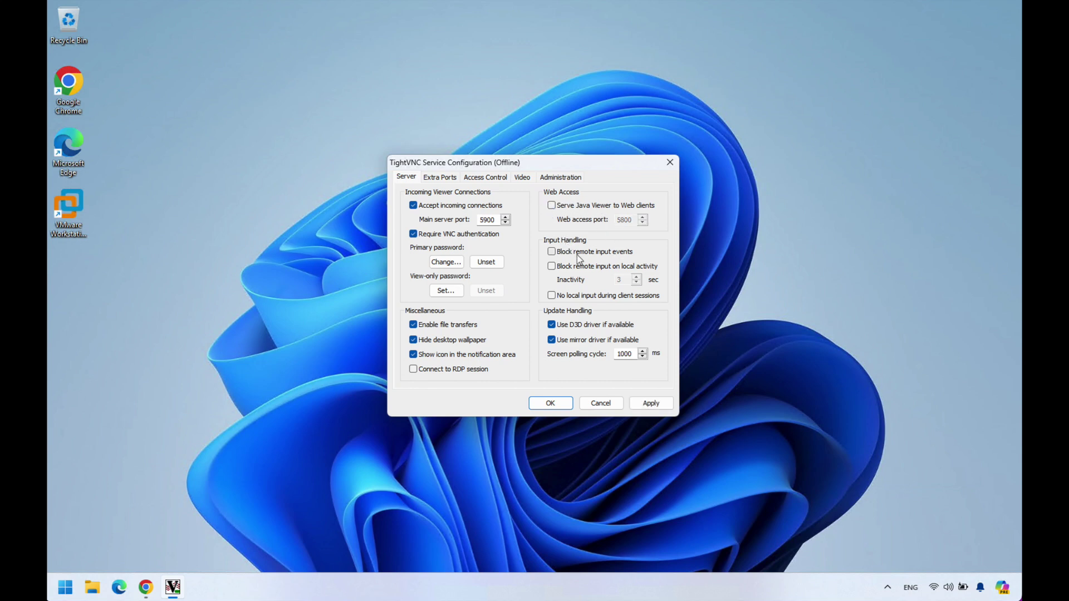
- Review the Extra Ports, Access Control, Video and Administration tabs, then save and acknowledge the restart notice
left_click(446, 179)
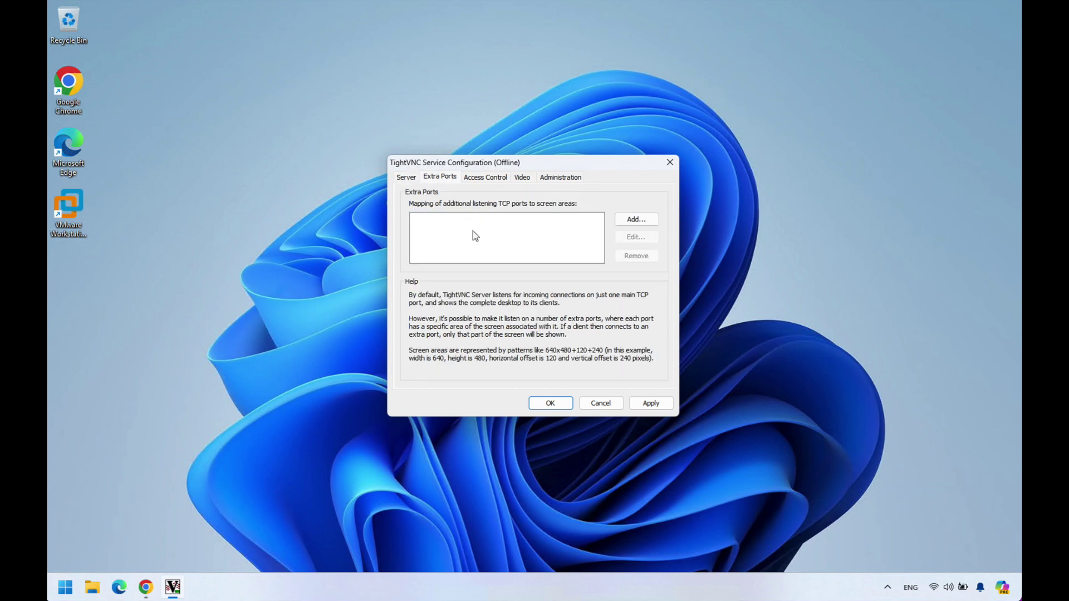
left_click(410, 178)
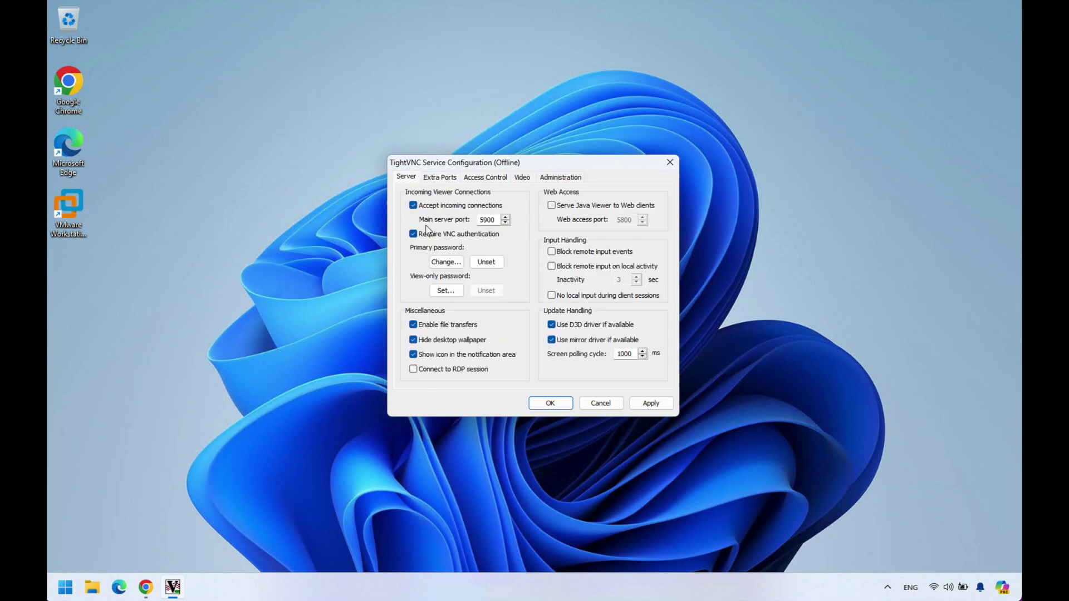
left_click(438, 177)
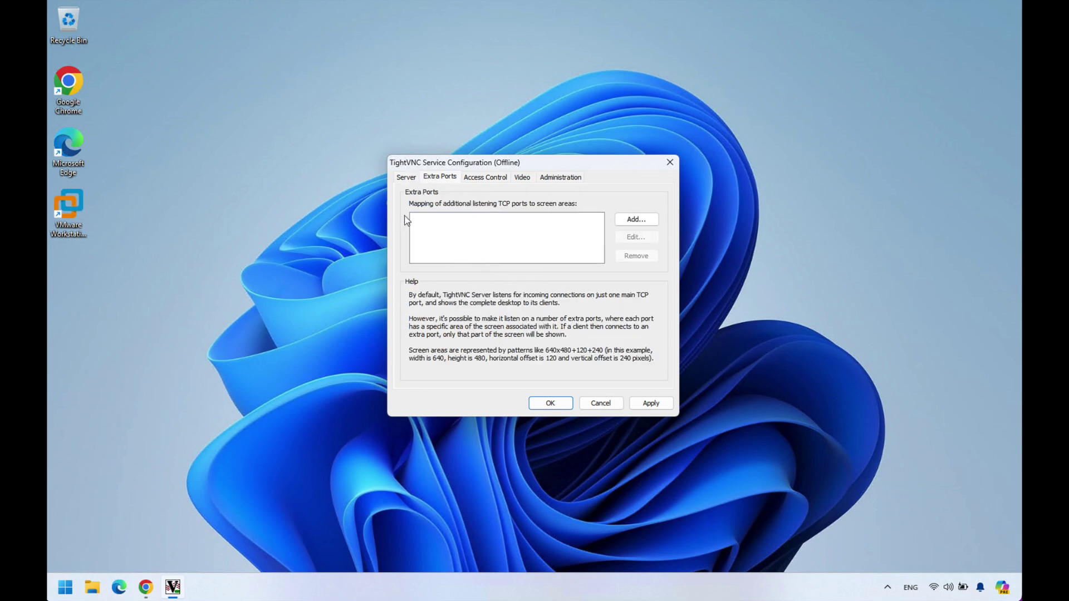
left_click(472, 177)
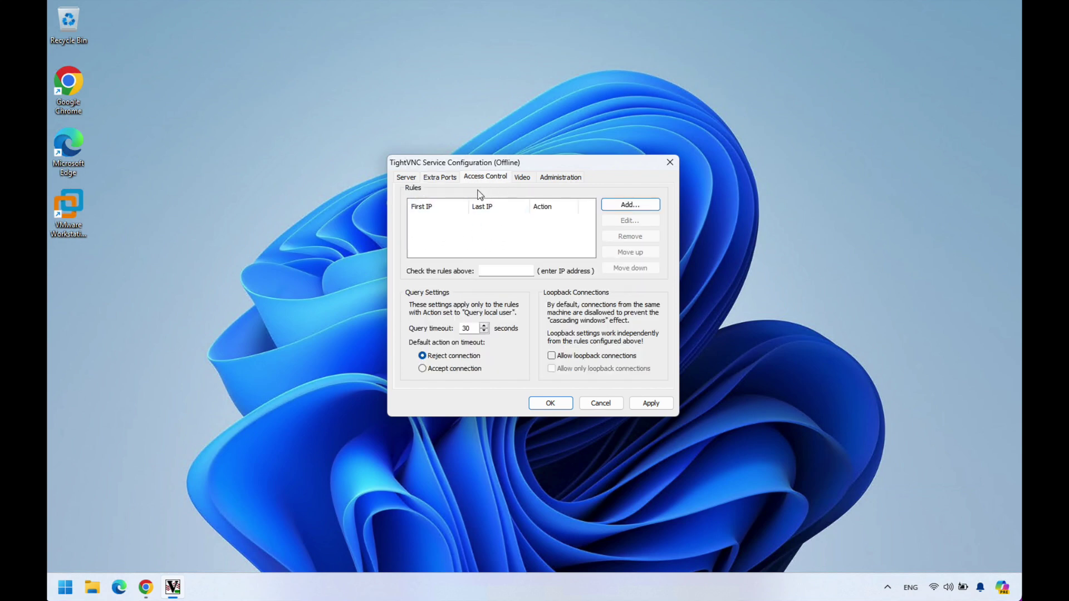
left_click(523, 183)
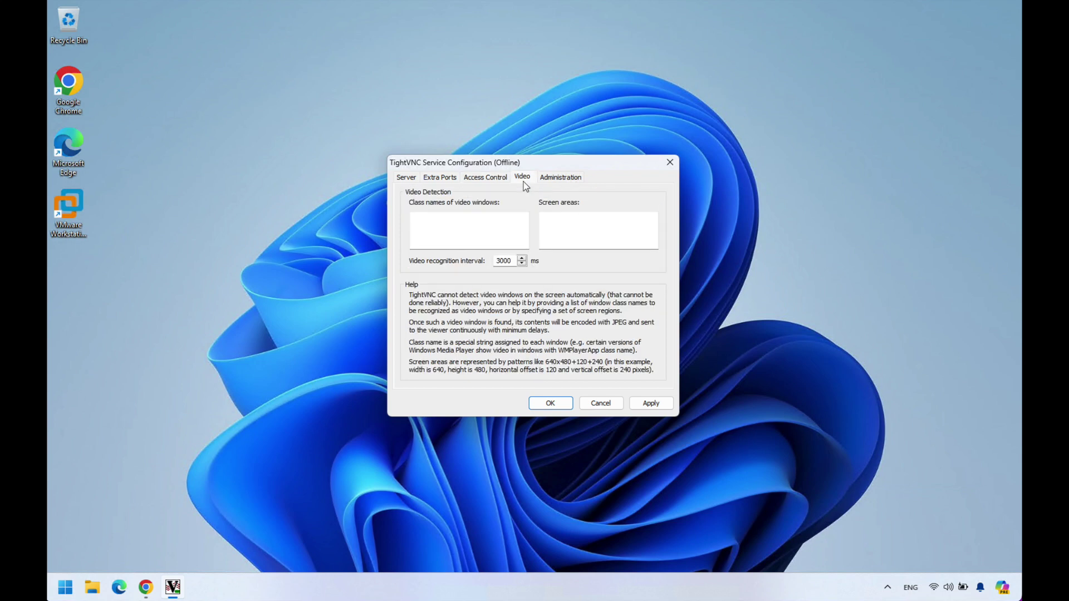
left_click(566, 174)
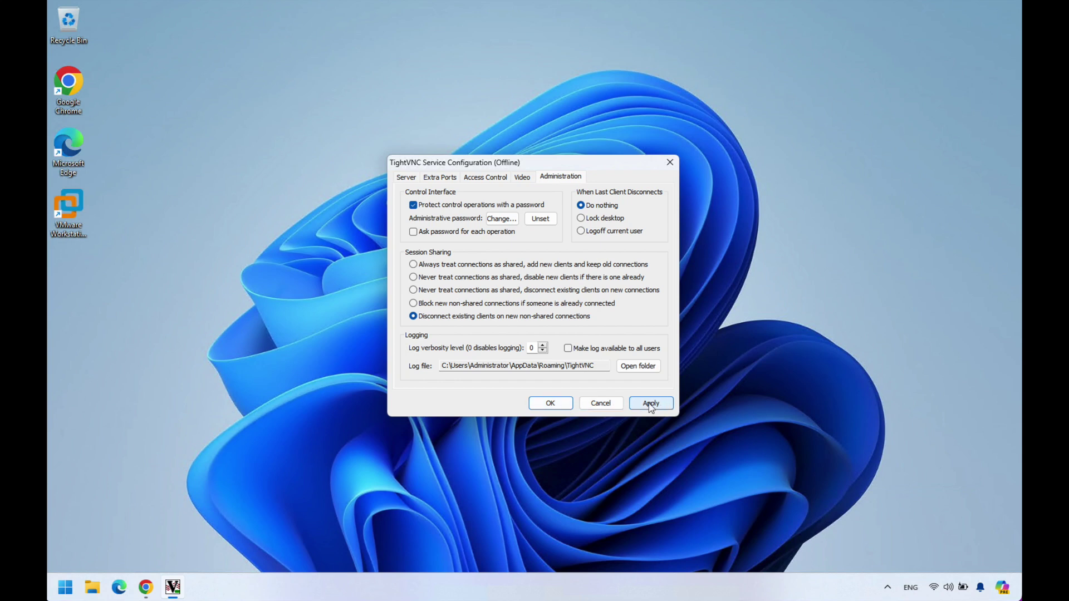
left_click(554, 403)
key("Return")
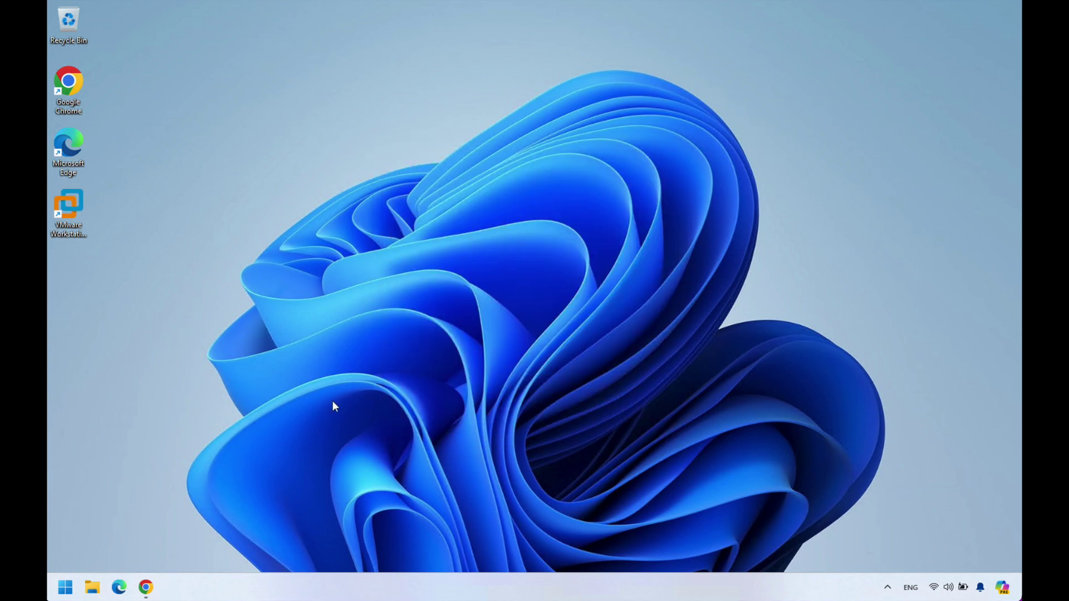
- Search Start for 'servi' and launch the Windows Services app
left_click(65, 590)
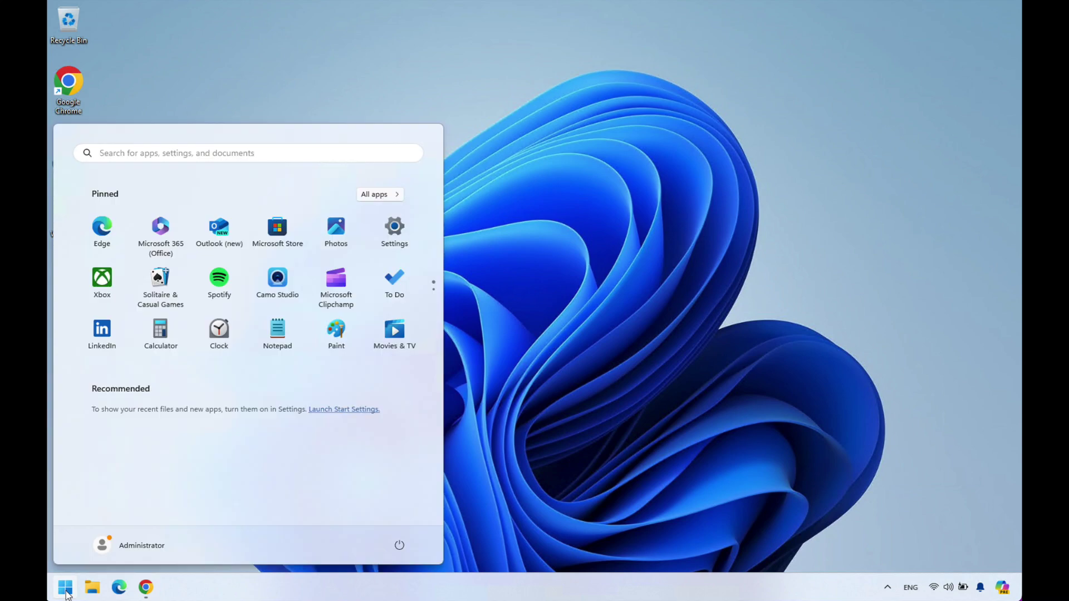
type("se")
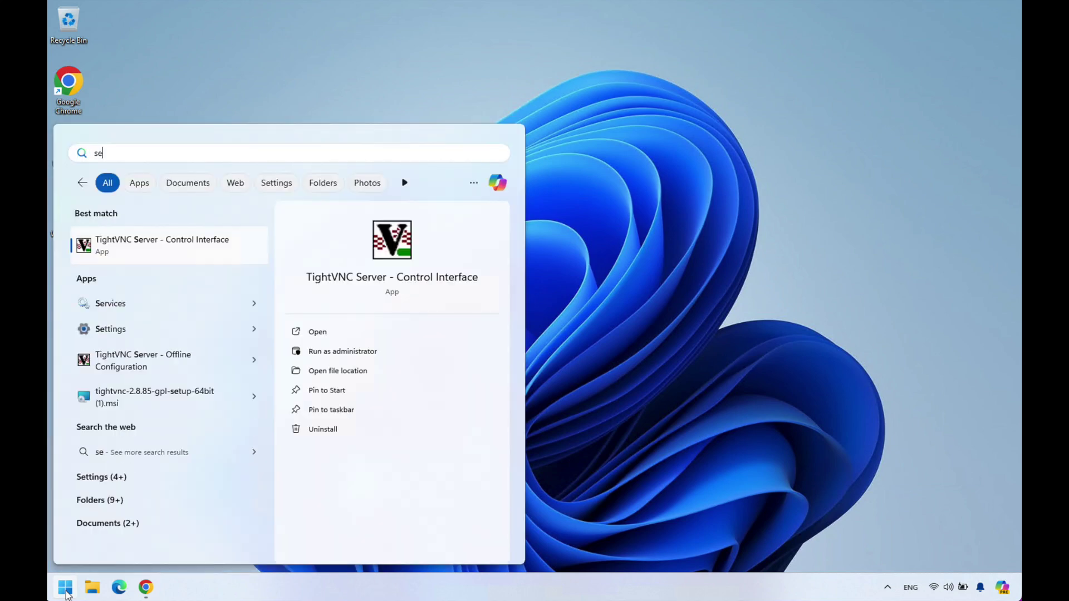
type("rvi")
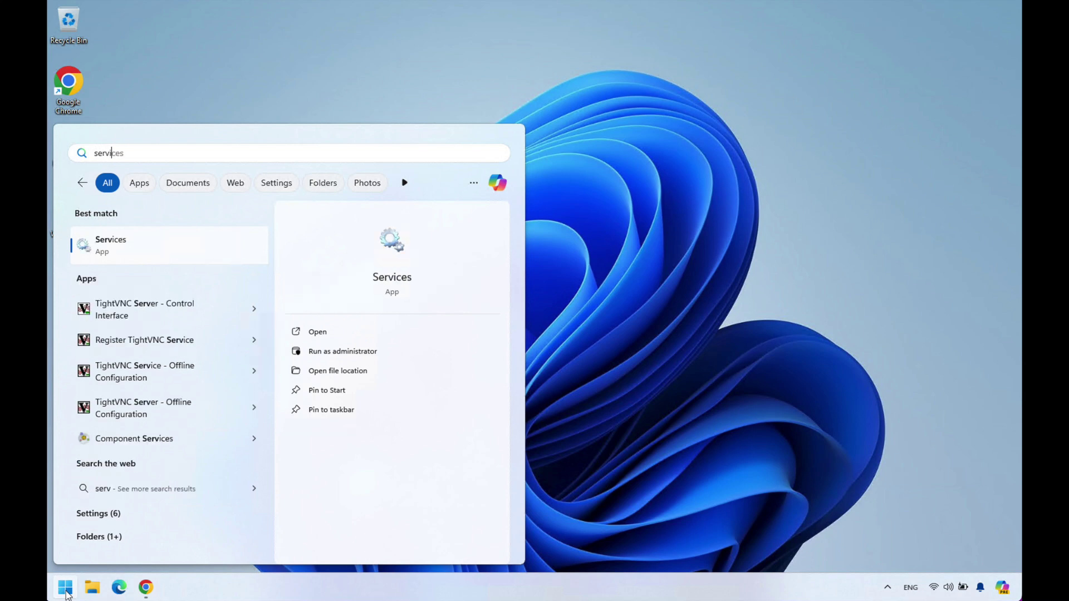
left_click(144, 243)
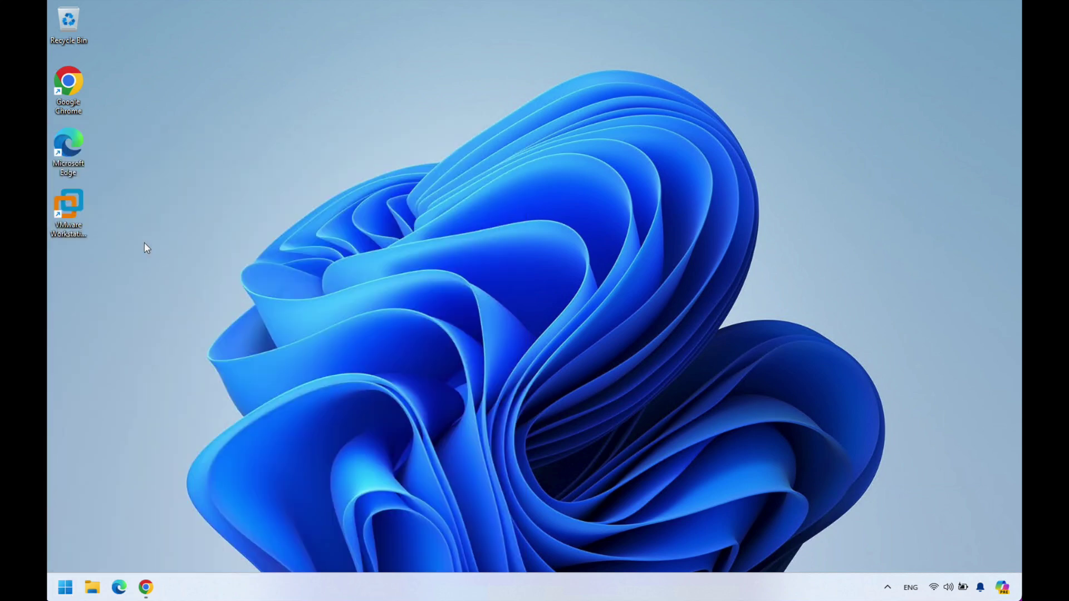
left_click(345, 275)
- Restart the TightVNC Server service, then close the Services window
key("t")
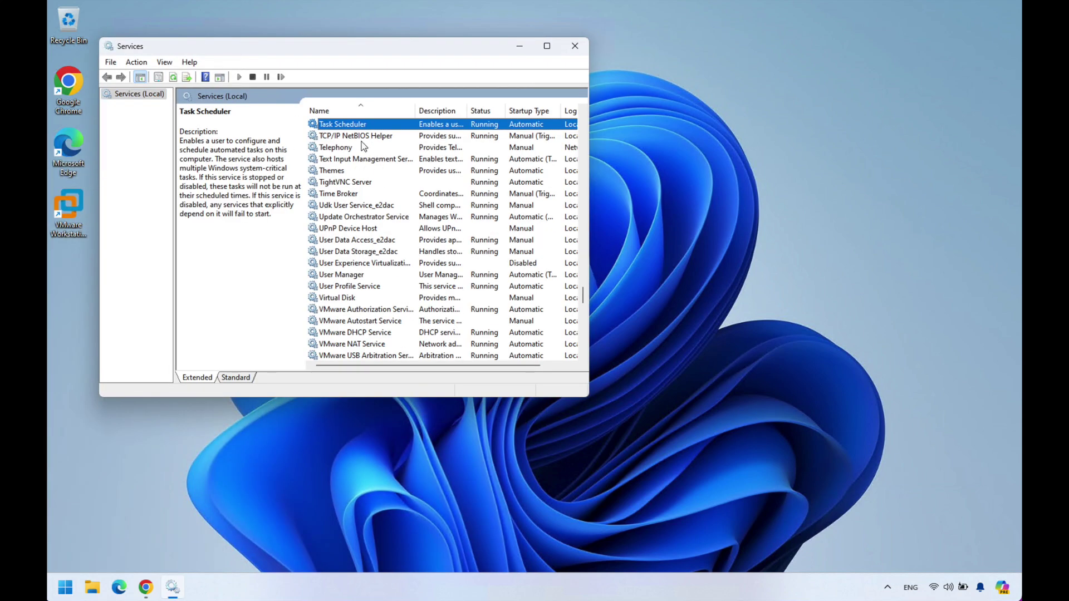
left_click(340, 182)
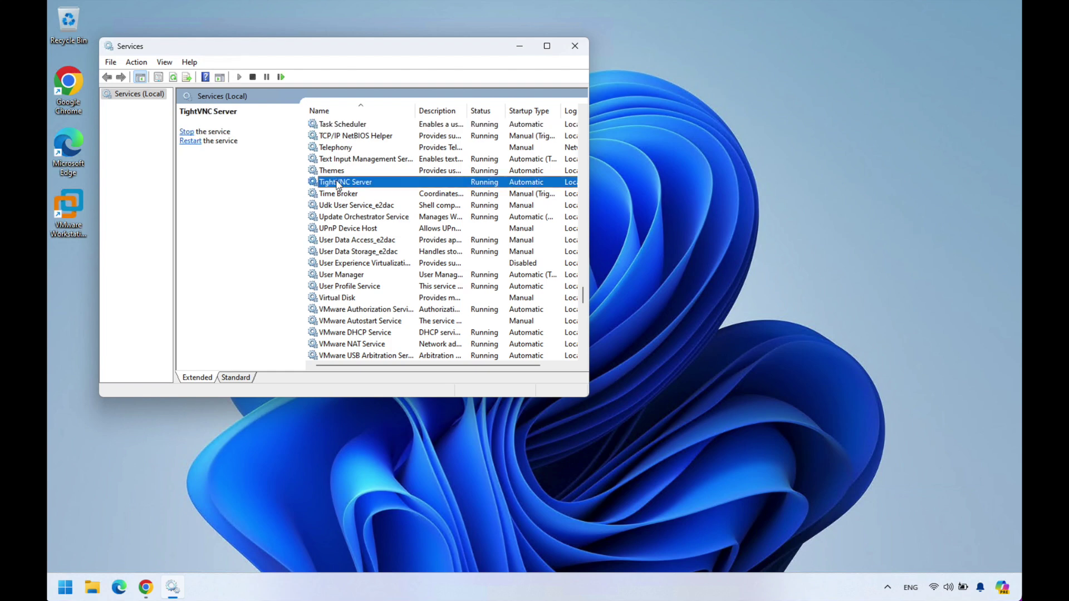
right_click(337, 182)
left_click(370, 241)
right_click(367, 184)
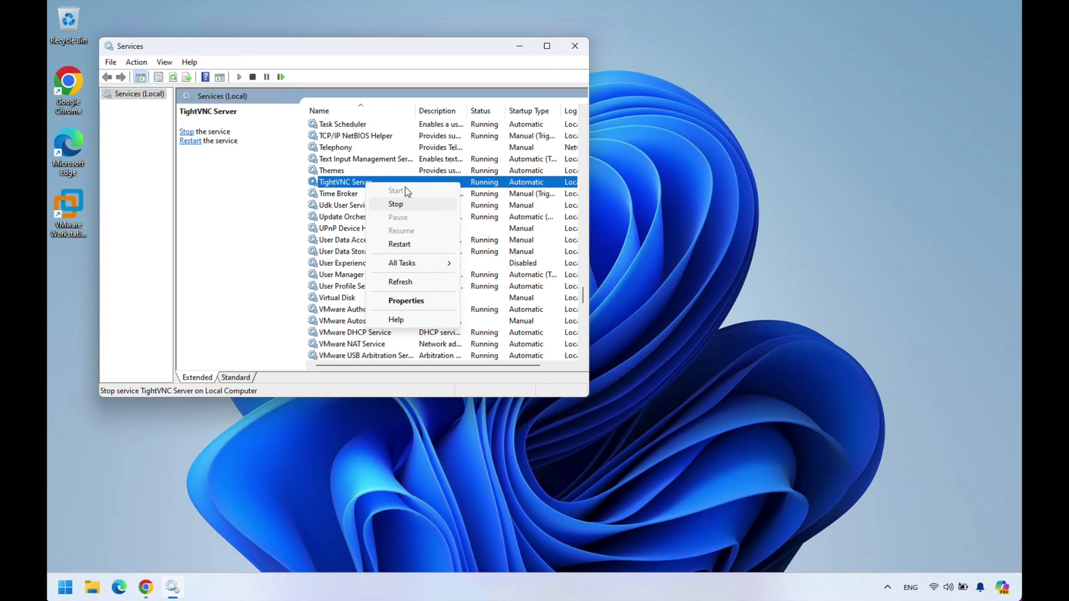
left_click(577, 49)
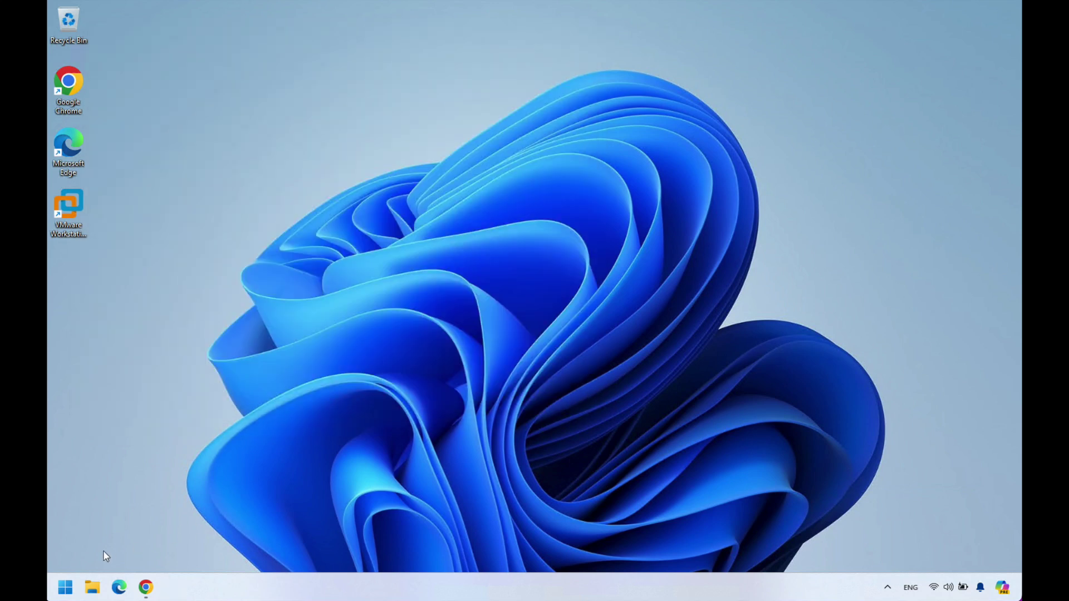
- Run ipconfig in an administrator Command Prompt
left_click(64, 593)
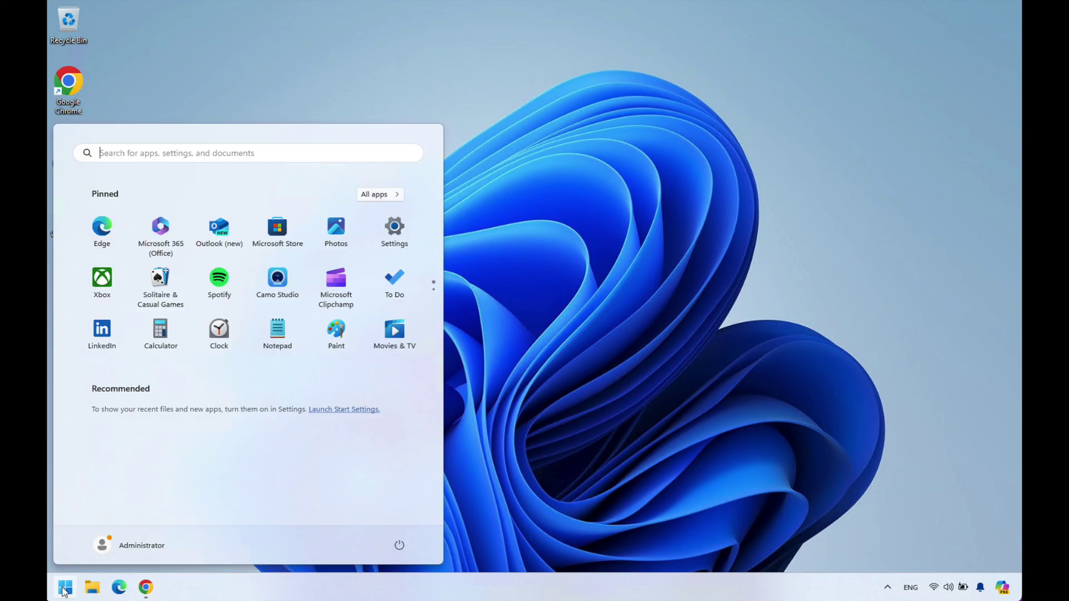
type("cmd")
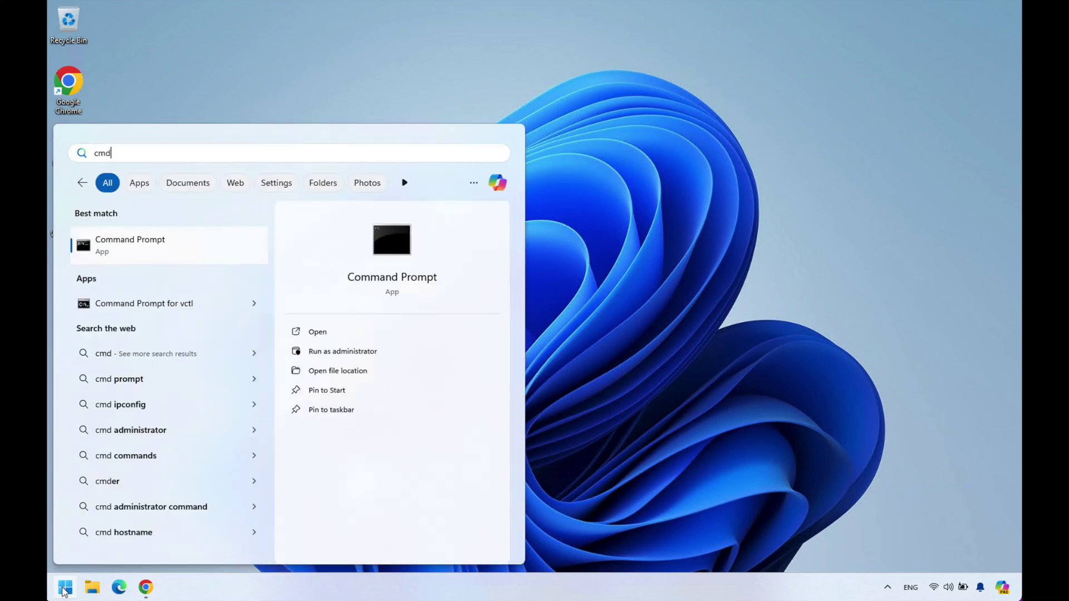
key("ctrl+shift+Return")
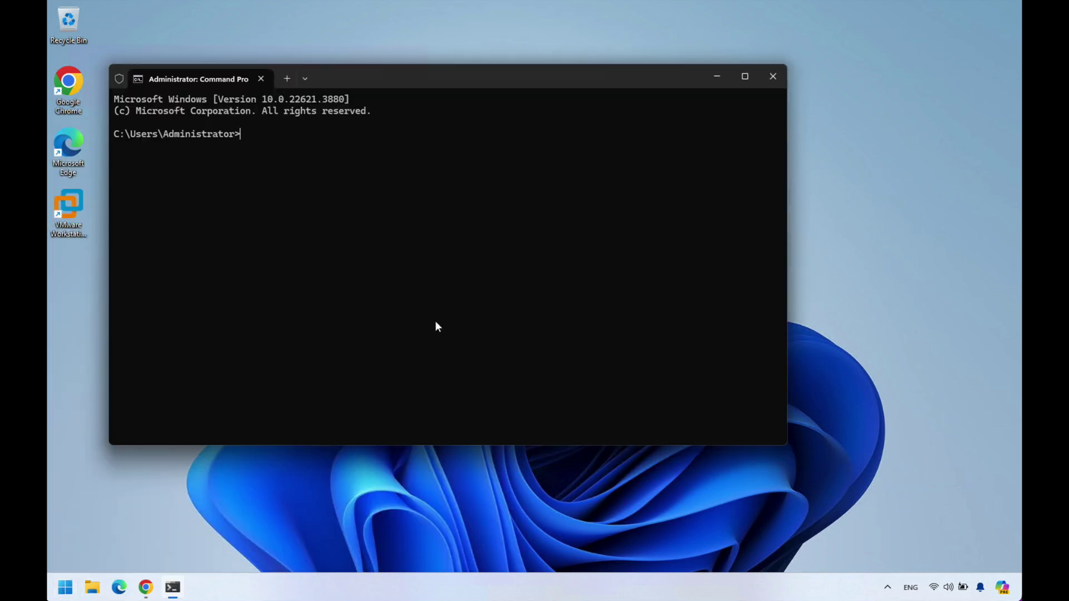
type("ipconfig")
key("Return")
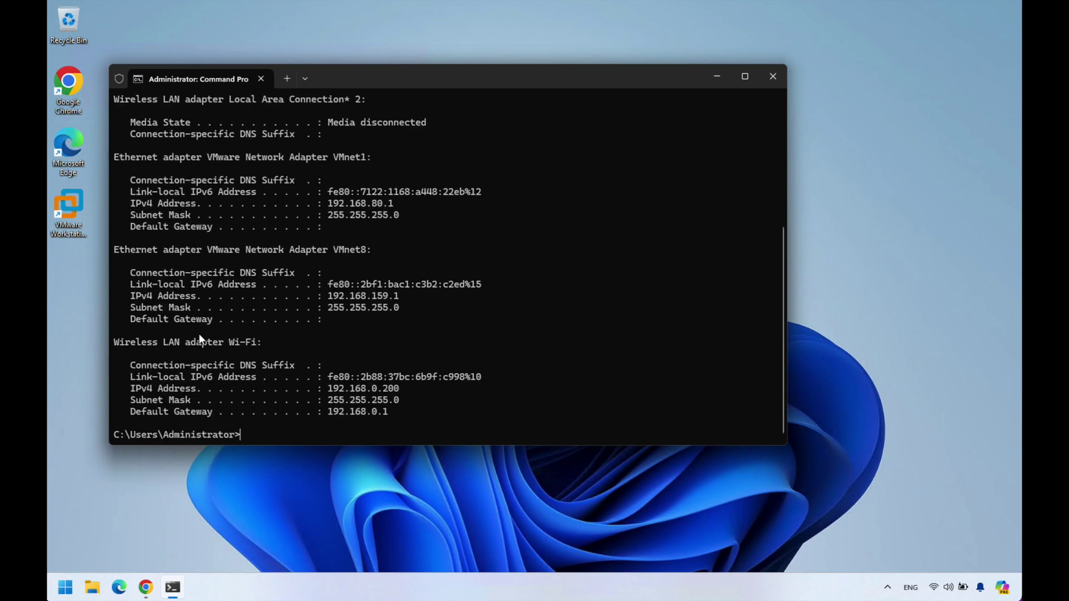
- Select the Wi-Fi adapter's IPv4 address 192.168.0.200 in the ipconfig output
left_click_drag(118, 342, 435, 400)
left_click_drag(400, 388, 326, 388)
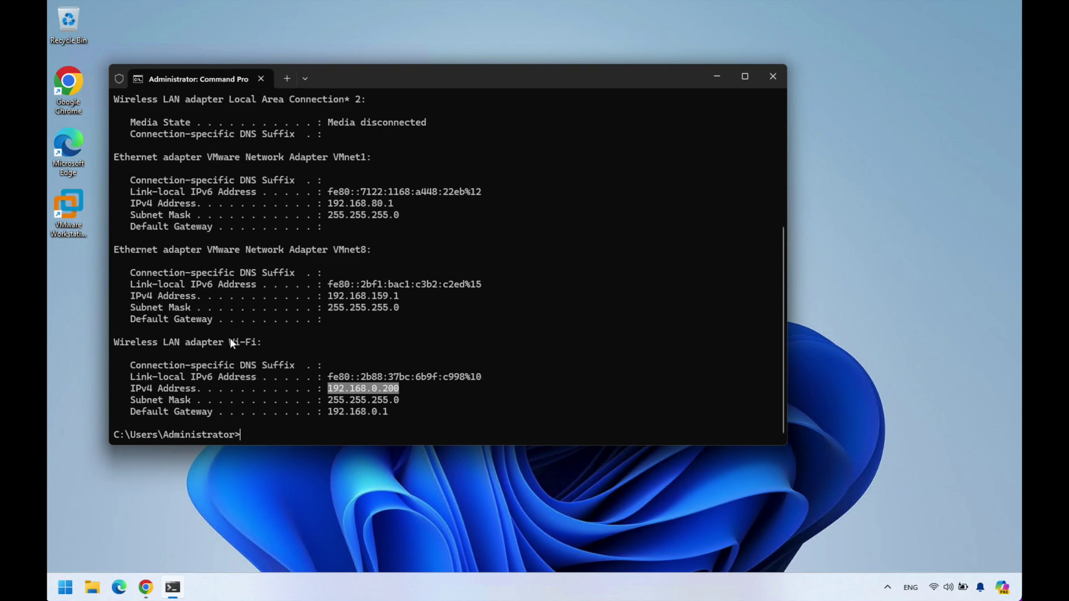
left_click_drag(112, 339, 444, 410)
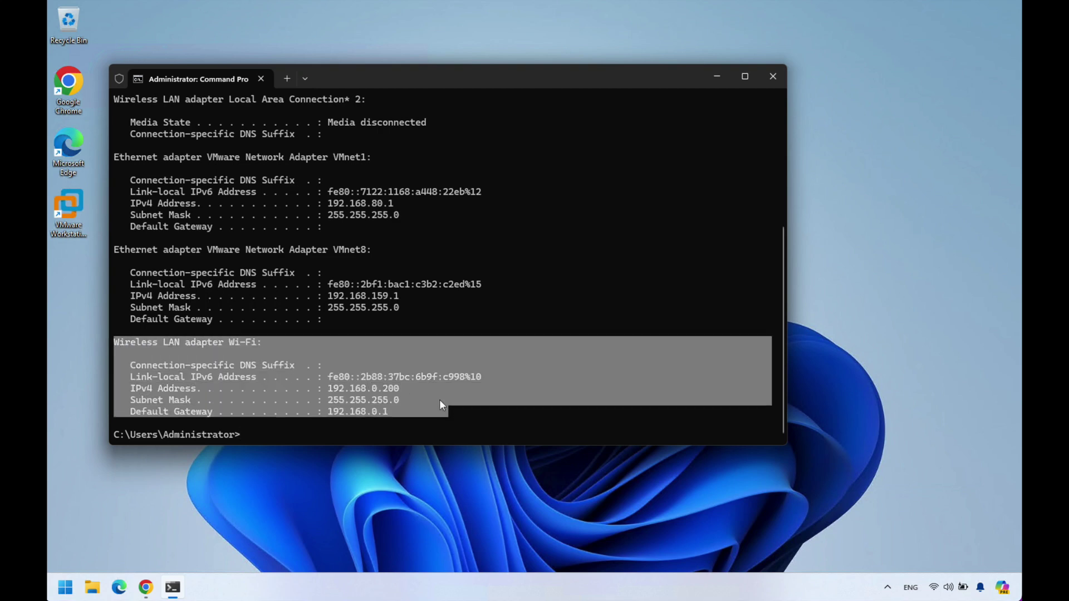
key("ctrl+c")
left_click_drag(388, 391, 398, 392)
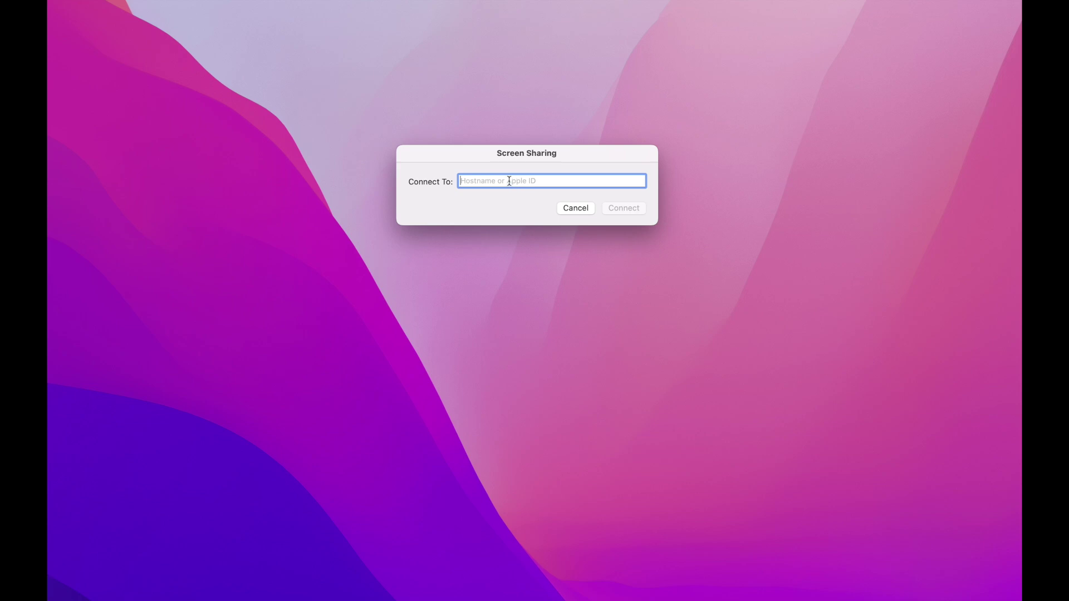
- Connect Screen Sharing to 192.168.0.200:5900 and enter the VNC password
right_click(508, 181)
left_click(501, 179)
type("192.16")
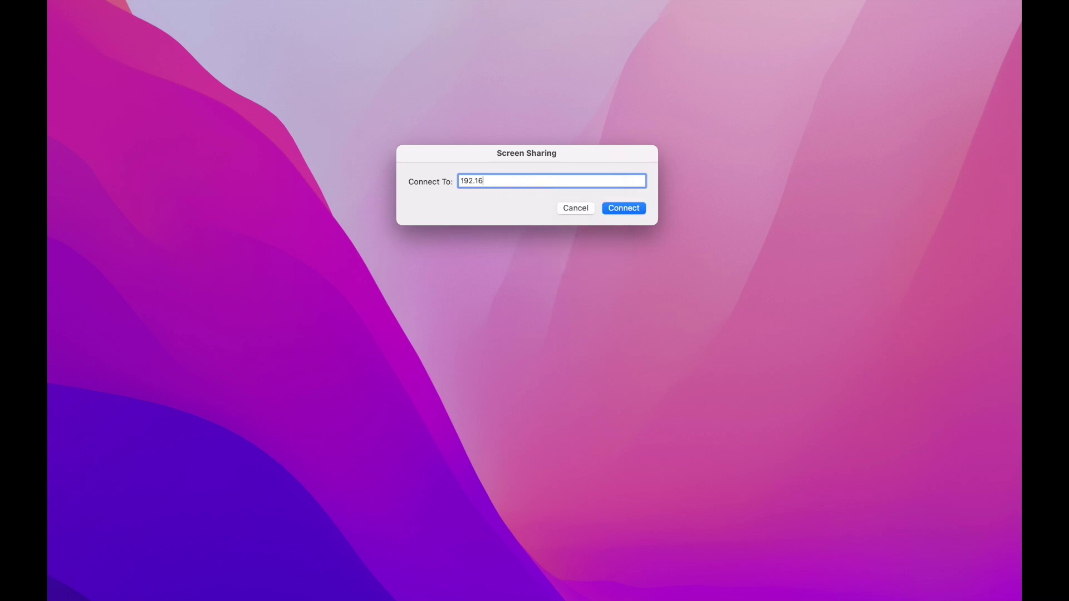
type("8.0.200:5900")
left_click(633, 211)
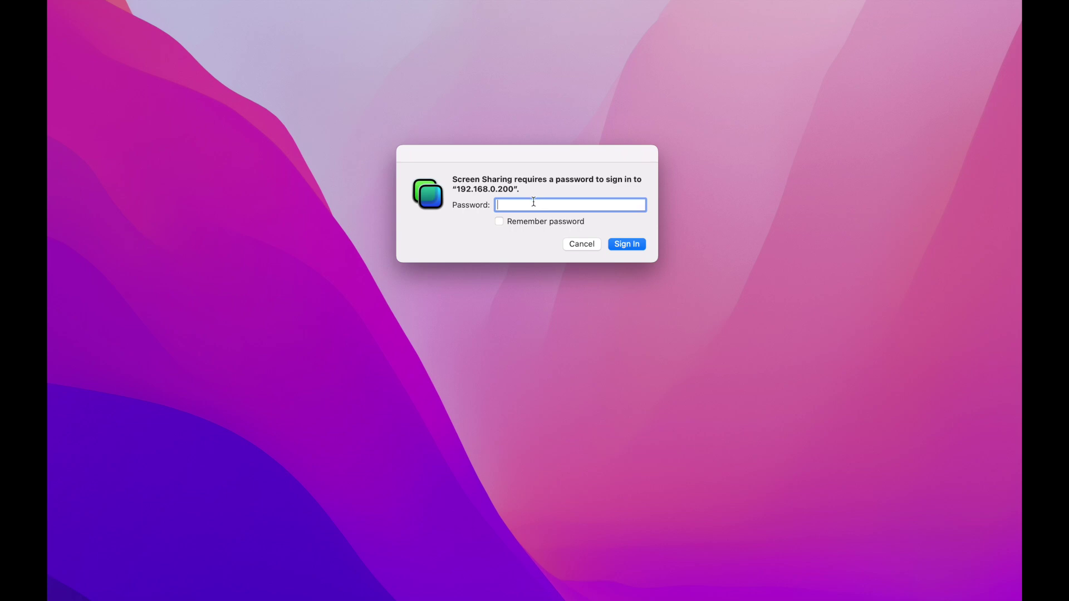
type("********")
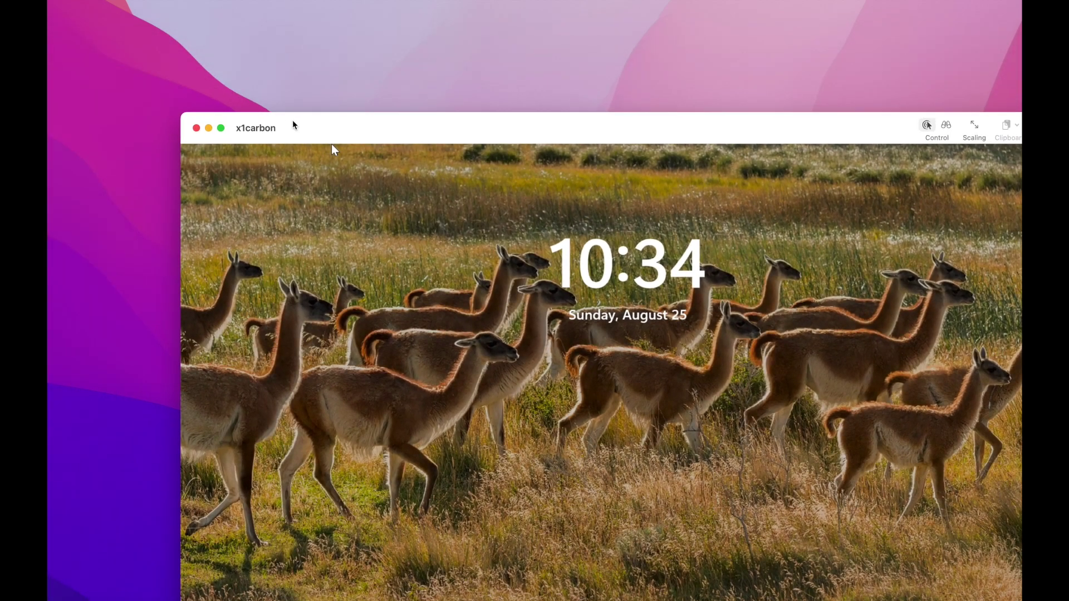
- Unlock x1carbon's lock screen with the Administrator account password to reach its desktop
left_click_drag(293, 123, 209, 38)
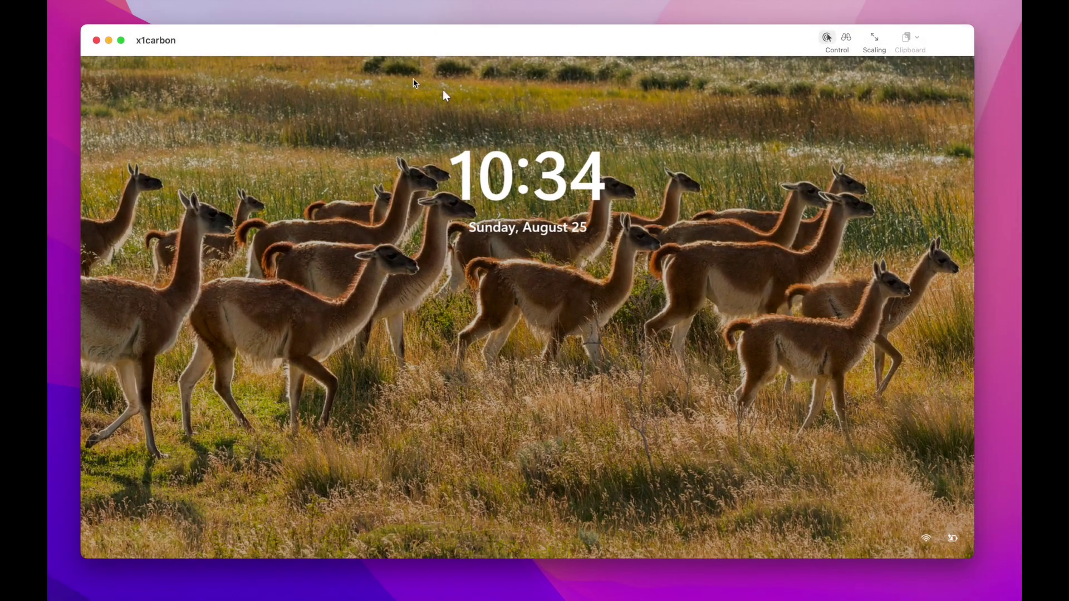
left_click(545, 252)
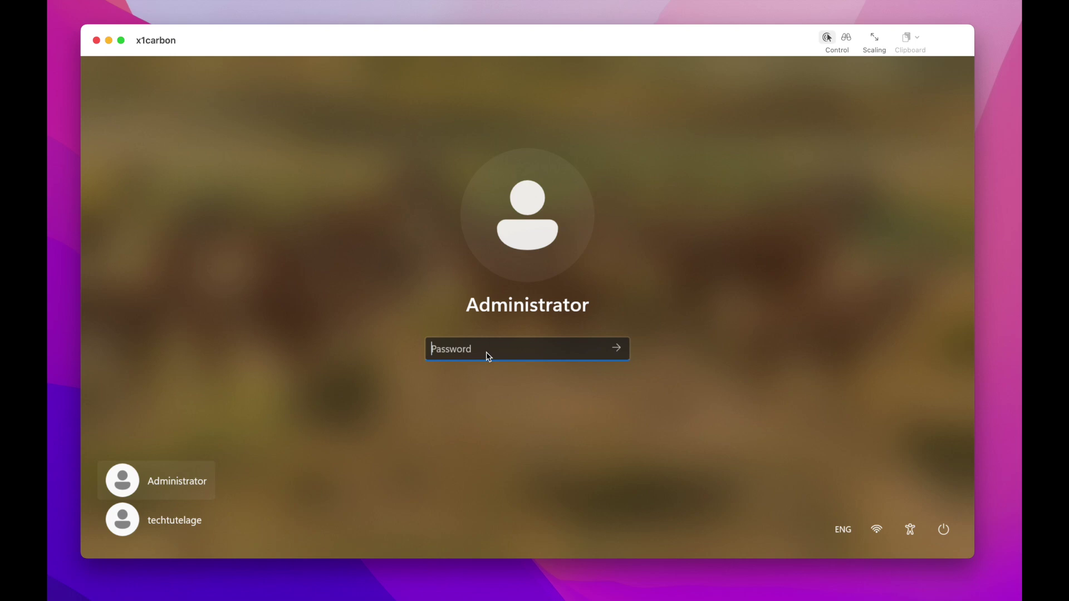
type("*****")
key("Return")
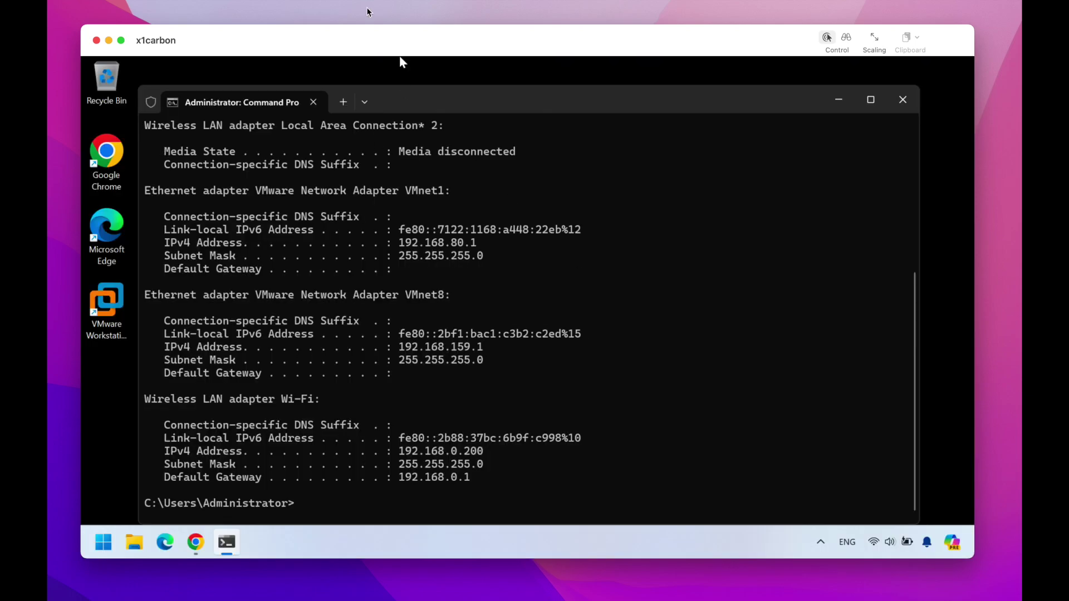
left_click_drag(410, 102, 462, 98)
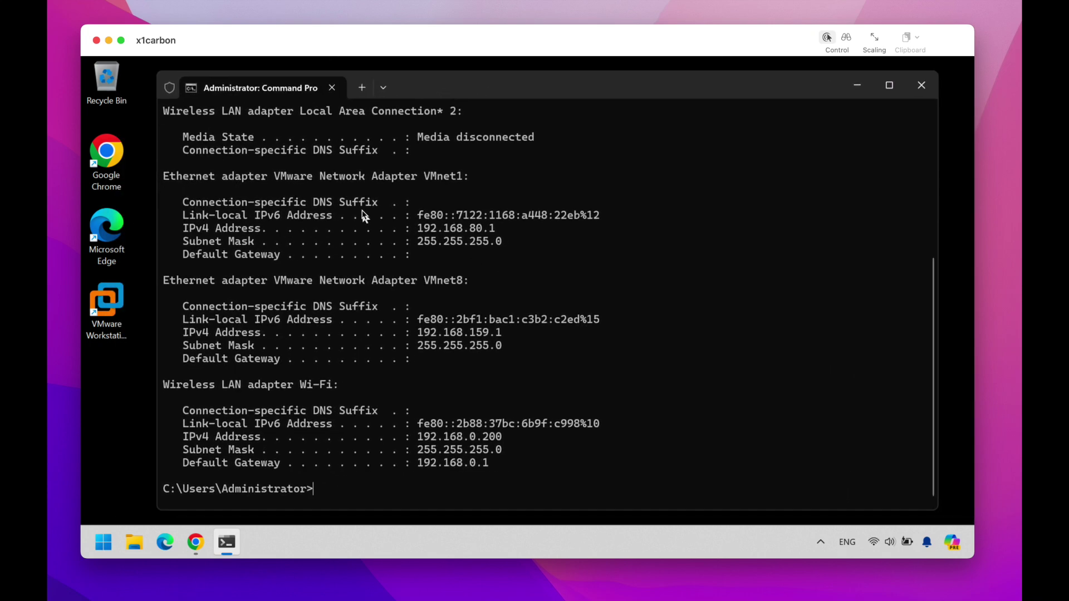